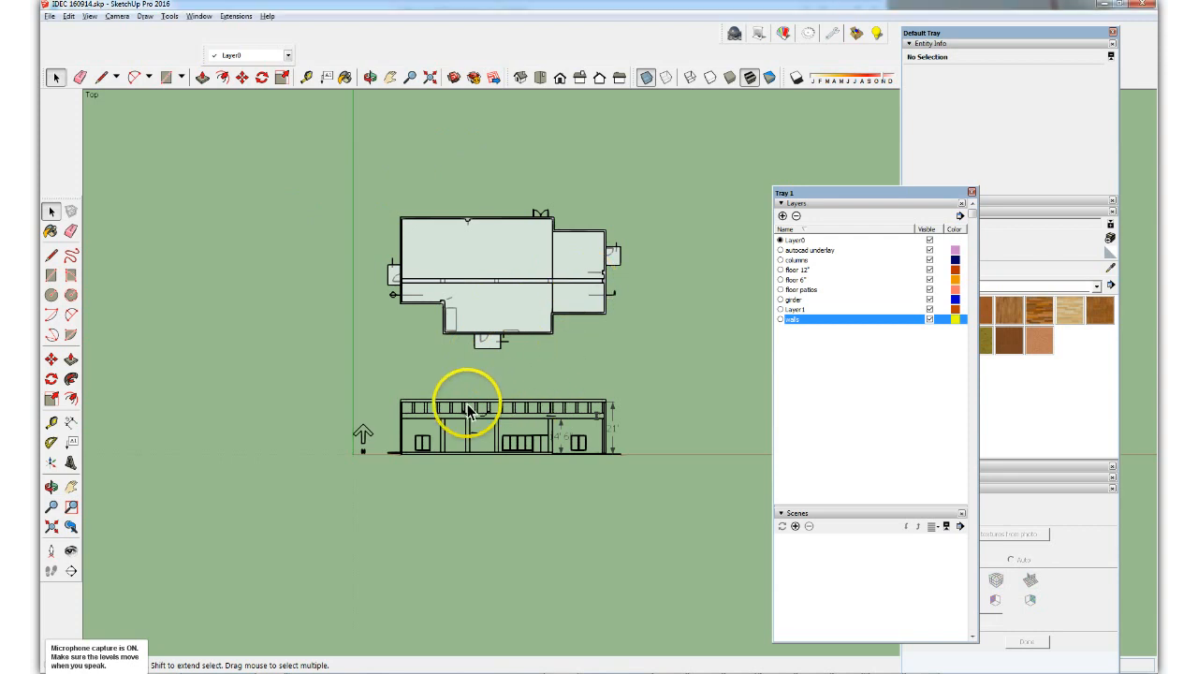
# Step: Add a linear dimension above the section drawing for the spacing between the first two roof joists, measured between their left edges
pyautogui.scroll(4, 467, 412)
pyautogui.scroll(-2, 233, 406)
pyautogui.scroll(3, 281, 407)
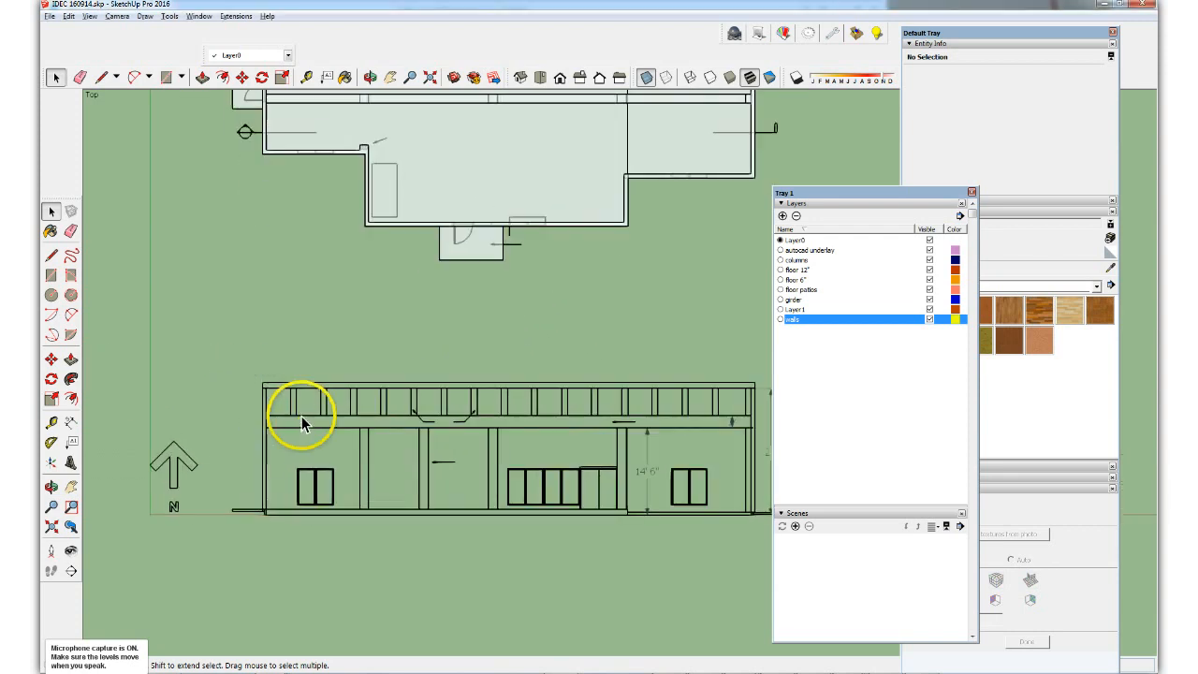
pyautogui.scroll(-1, 142, 388)
pyautogui.scroll(-1, 192, 383)
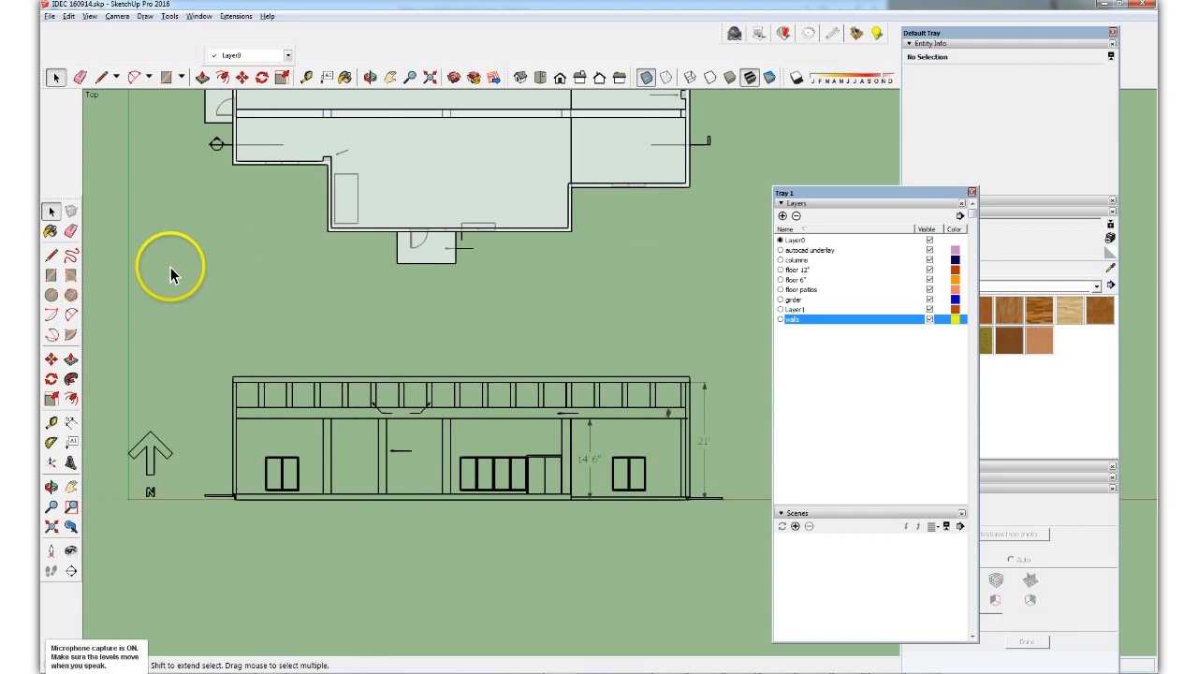
pyautogui.click(71, 422)
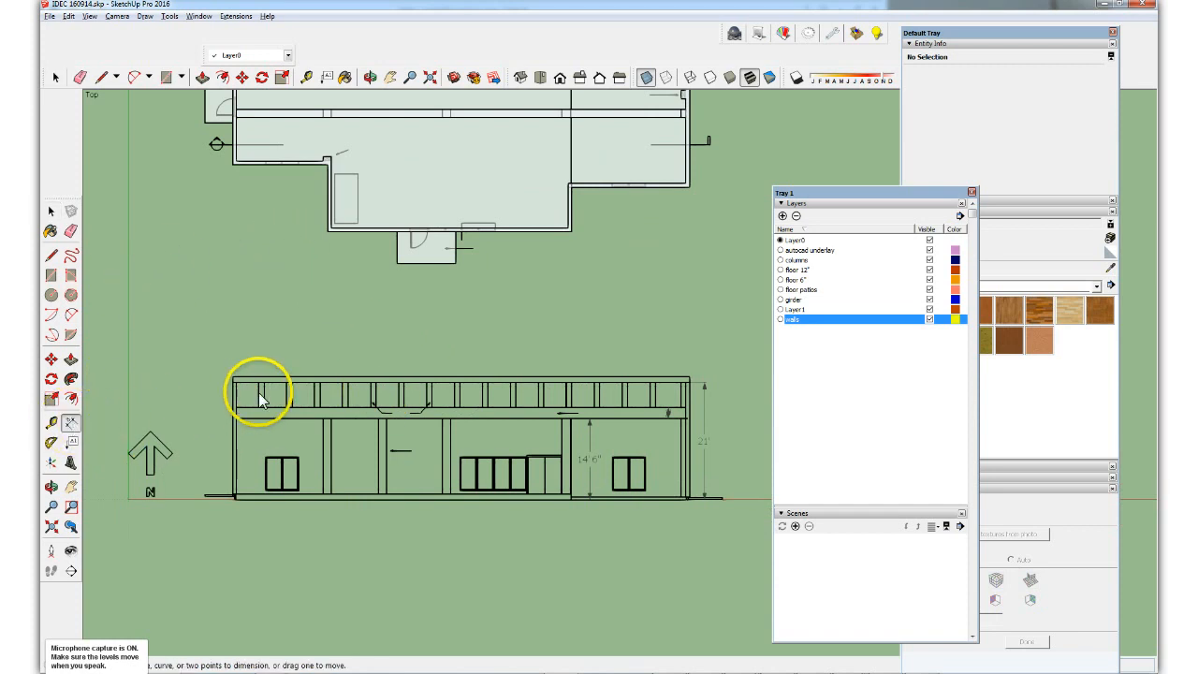
pyautogui.scroll(1, 260, 394)
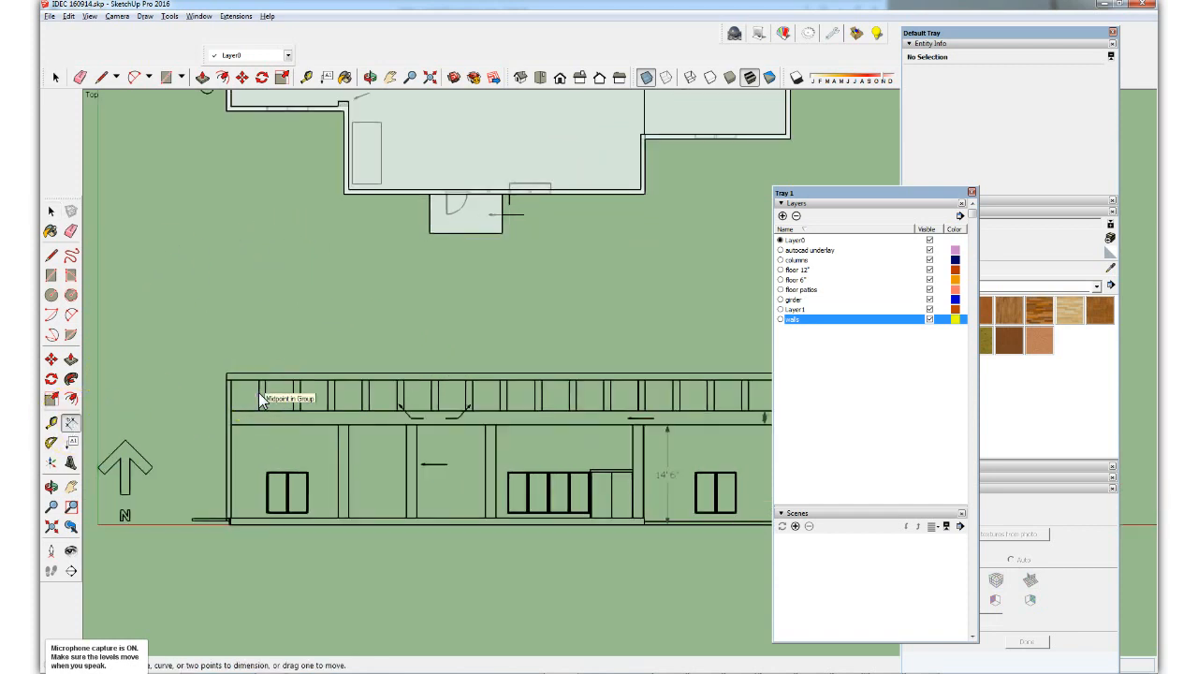
pyautogui.moveTo(259, 392); pyautogui.dragTo(298, 399)
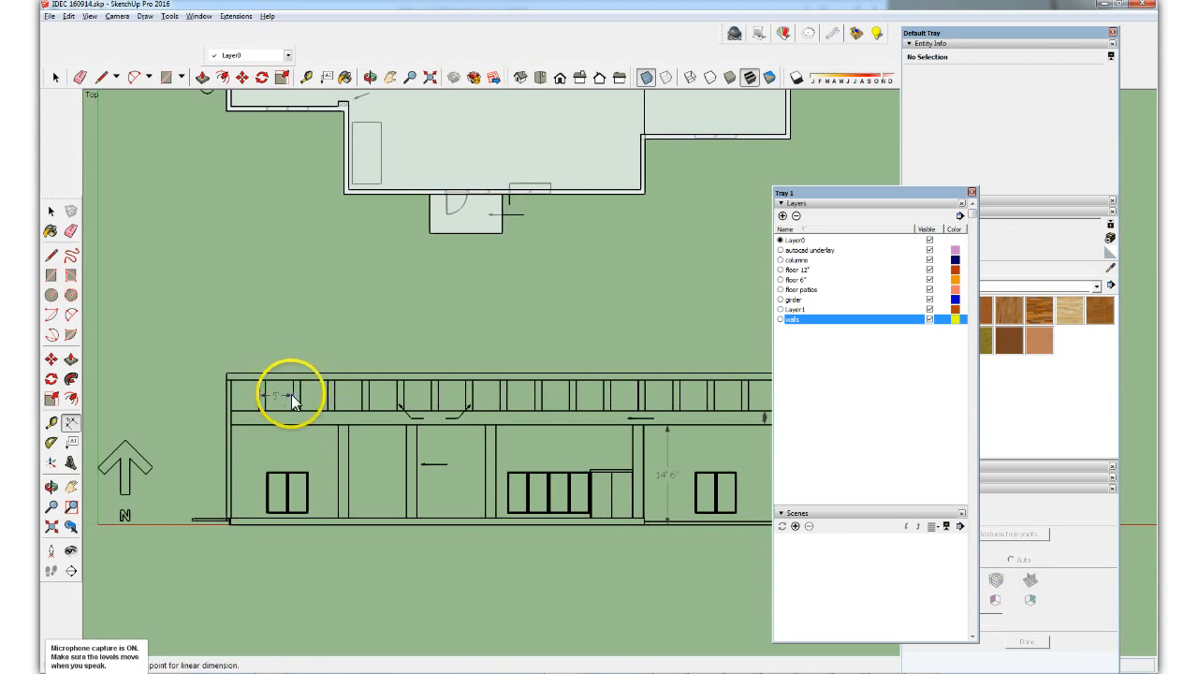
pyautogui.click(285, 359)
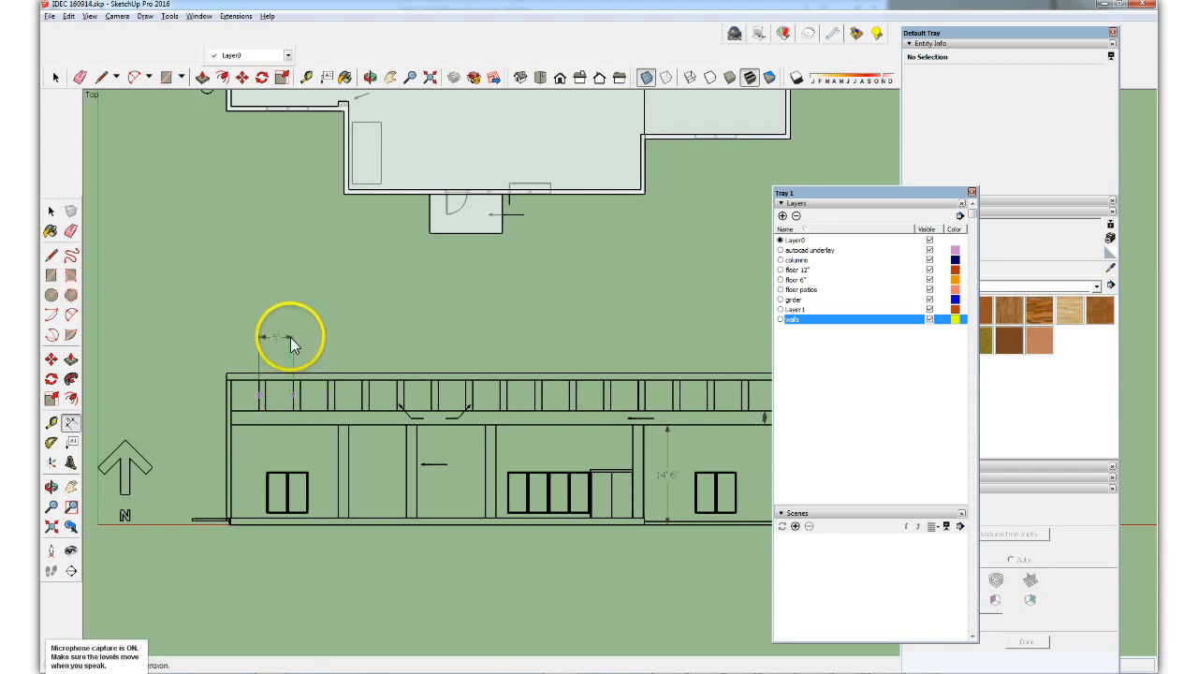
pyautogui.click(273, 344)
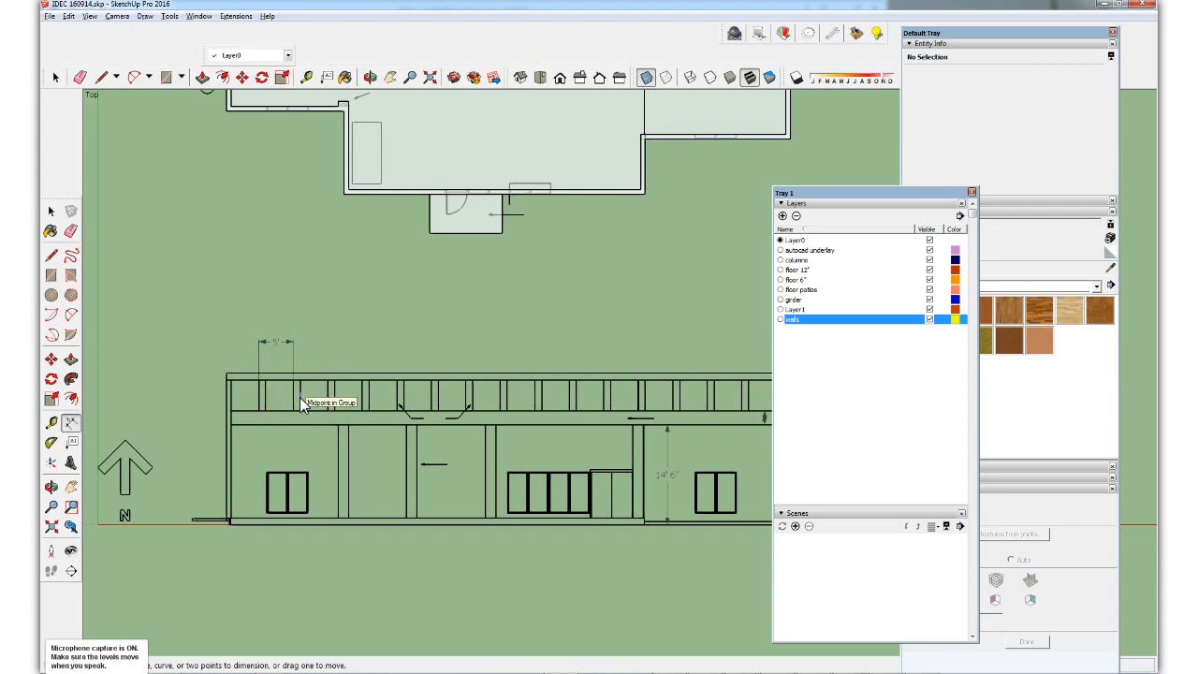
# Step: Dimension the spacing between the fifth and sixth roof joists, aligned with the first spacing dimension above the section
pyautogui.click(397, 402)
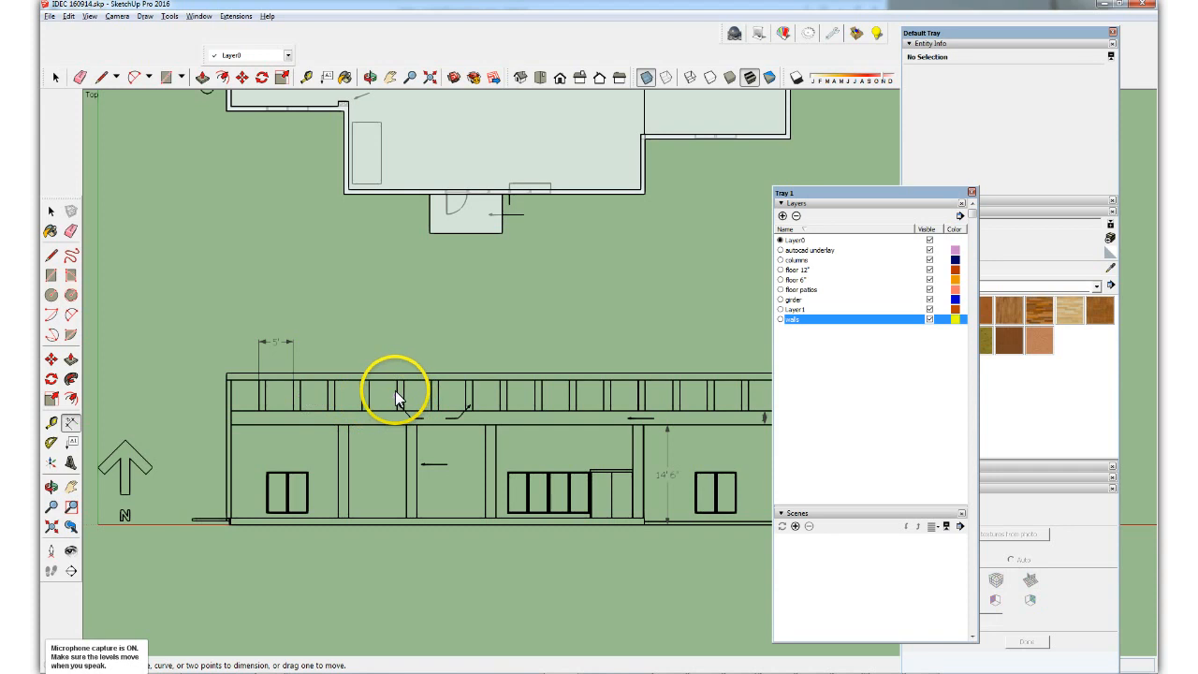
pyautogui.click(395, 391)
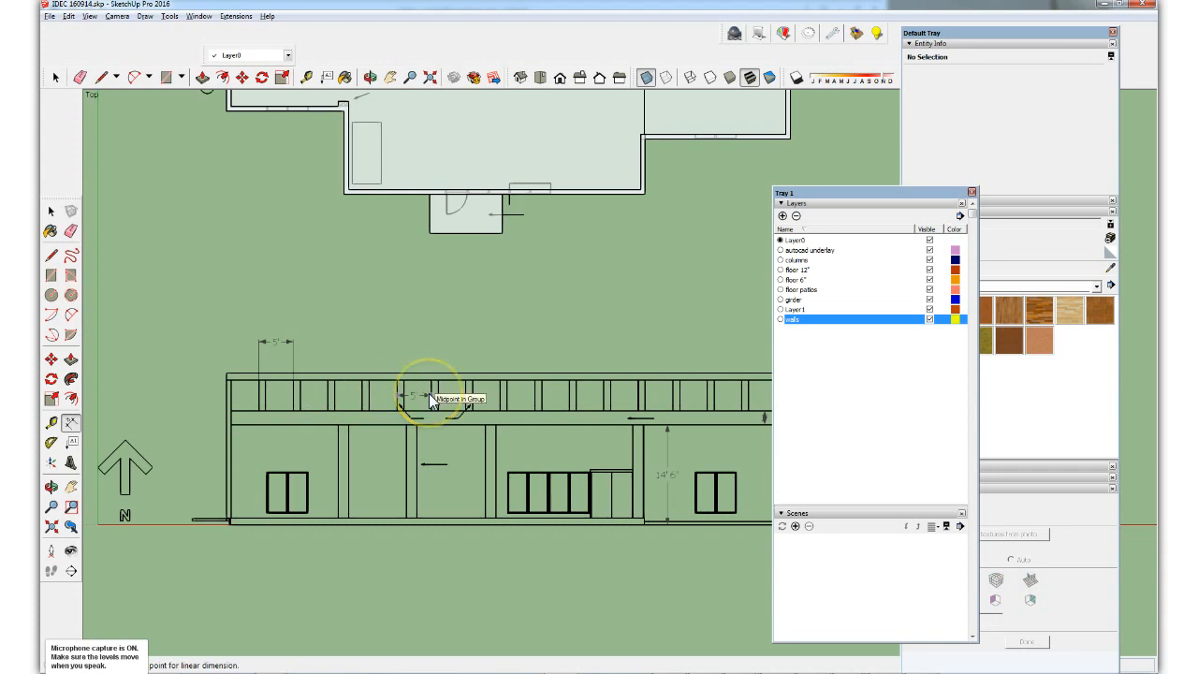
pyautogui.click(429, 393)
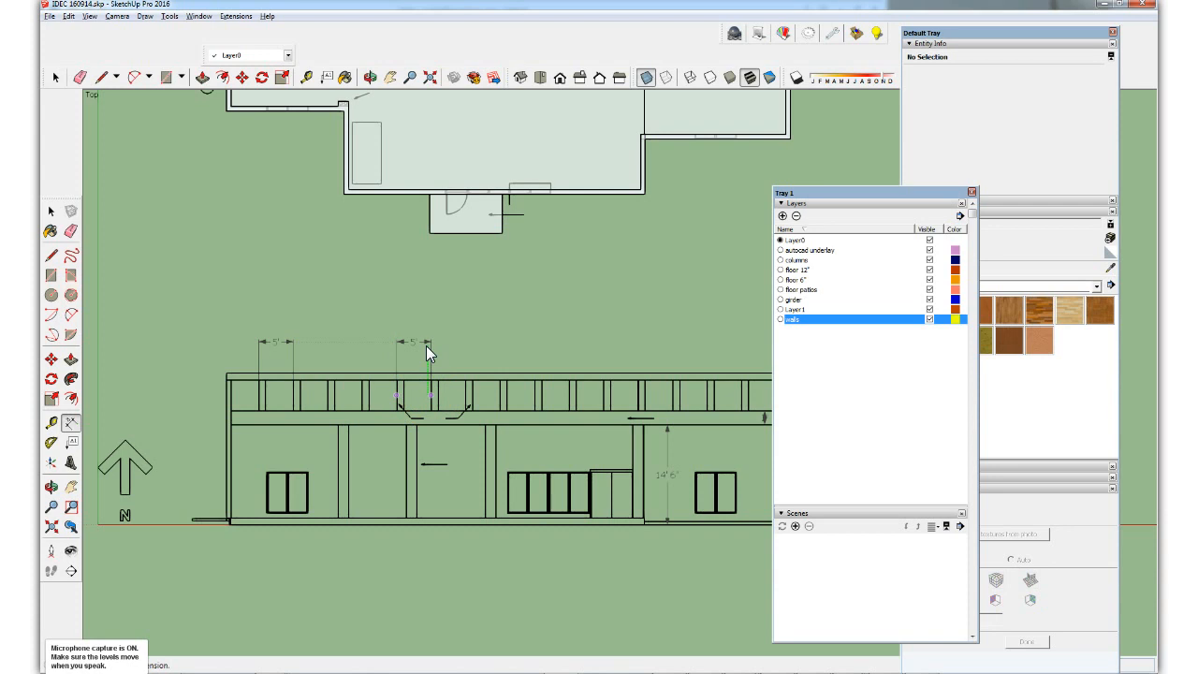
pyautogui.click(426, 346)
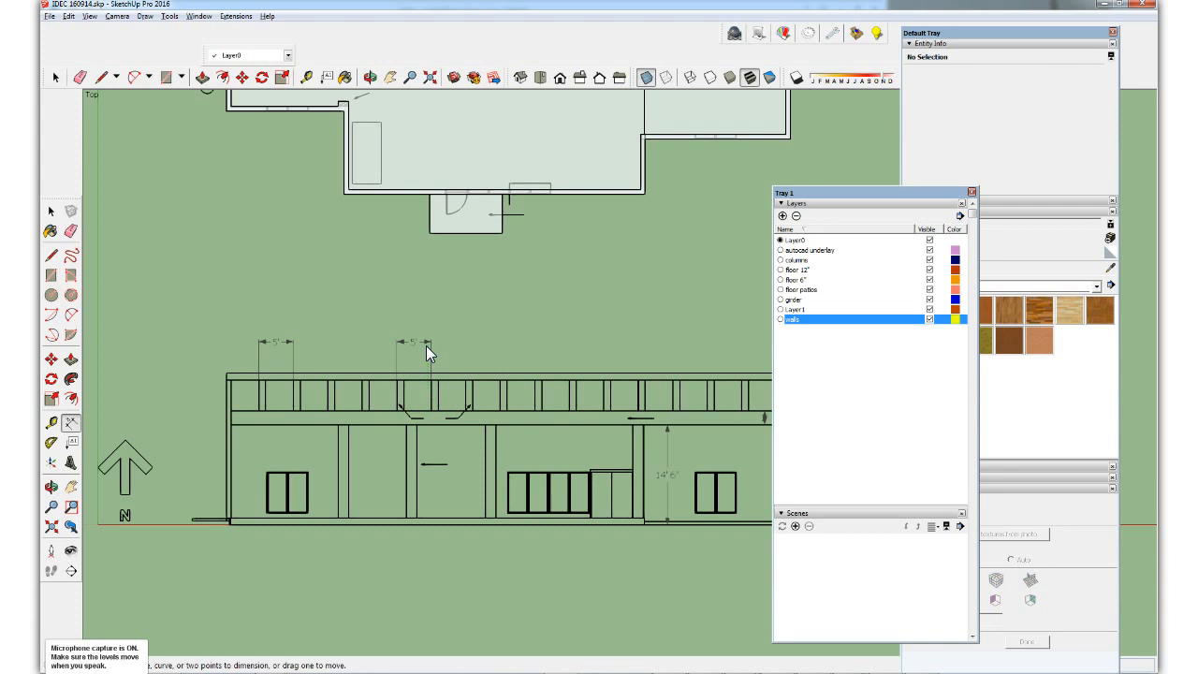
pyautogui.click(56, 77)
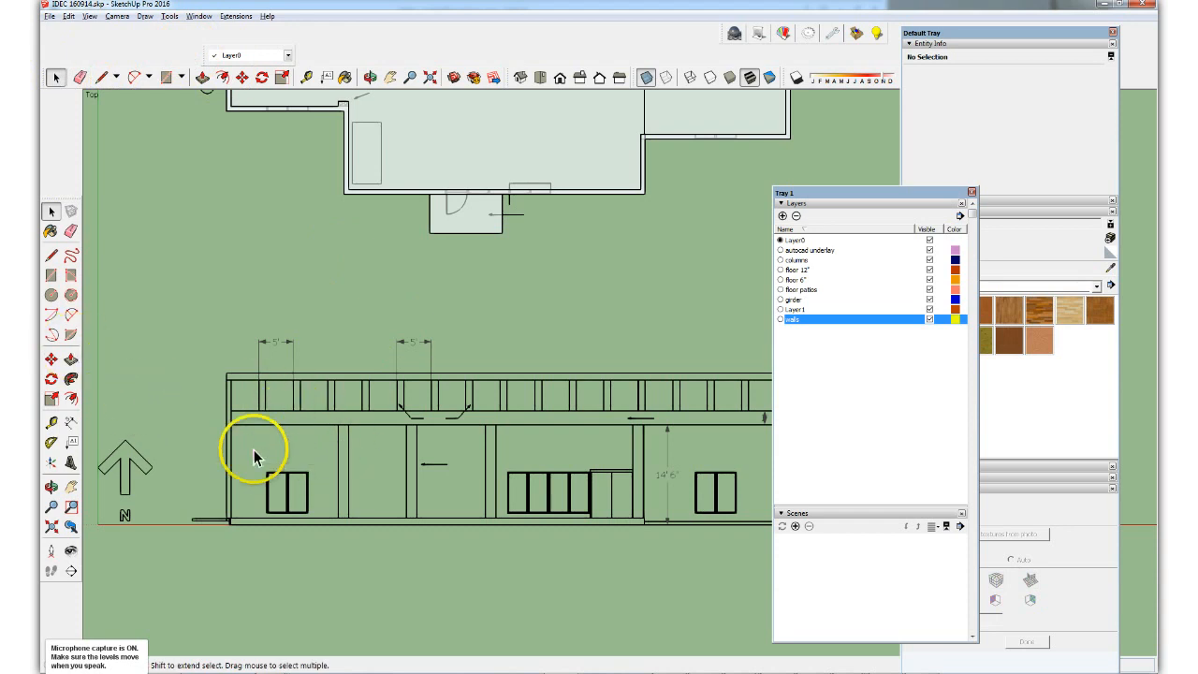
# Step: Hide the walls, Layer1, girder, floor patios, floor 6", floor 12" and columns layers, leaving Layer0 and autocad underlay visible
pyautogui.scroll(-2, 230, 468)
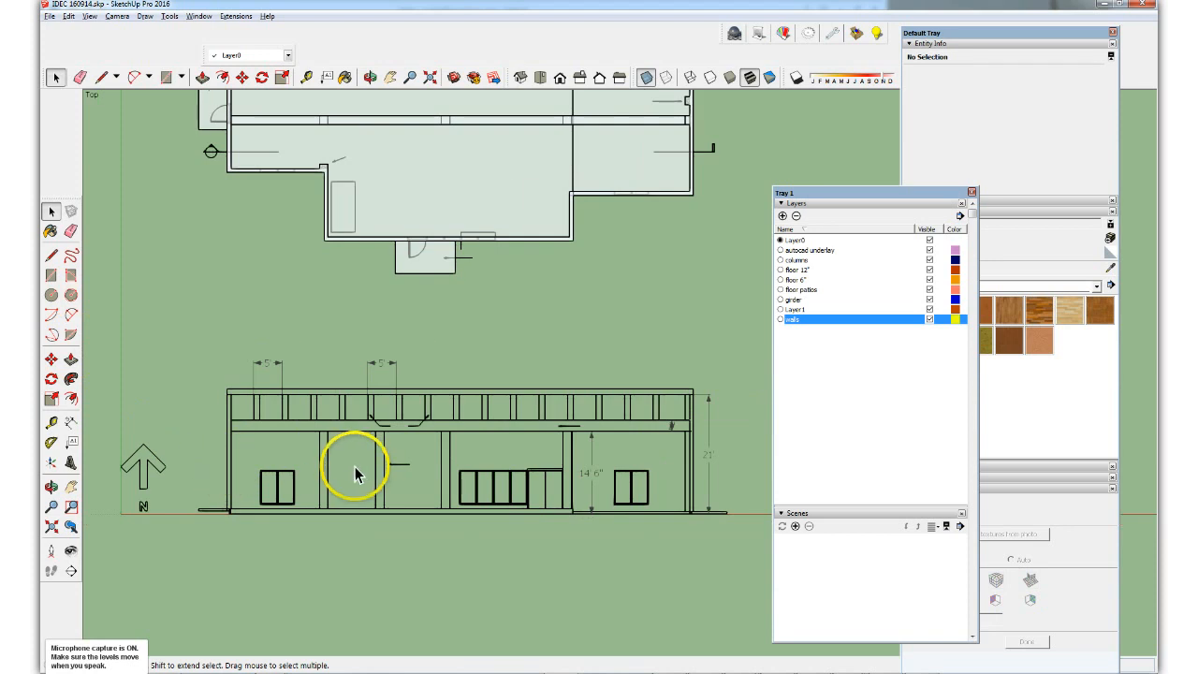
pyautogui.scroll(-1, 355, 460)
pyautogui.scroll(-1, 311, 423)
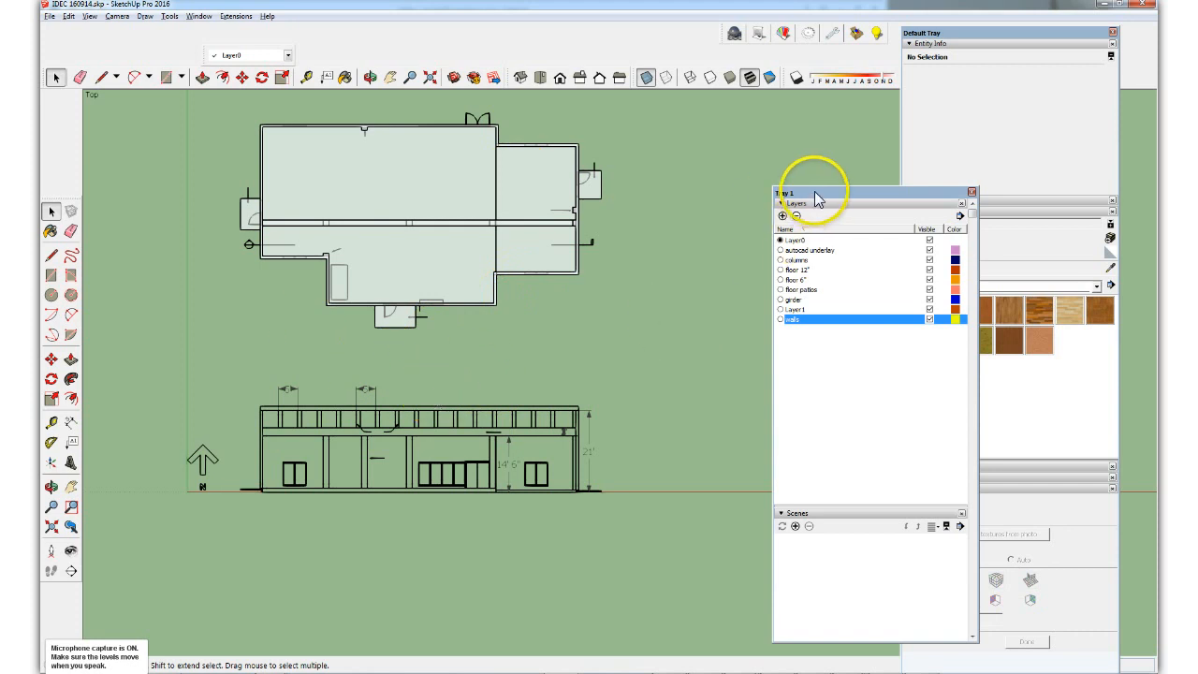
pyautogui.moveTo(807, 193); pyautogui.dragTo(847, 201)
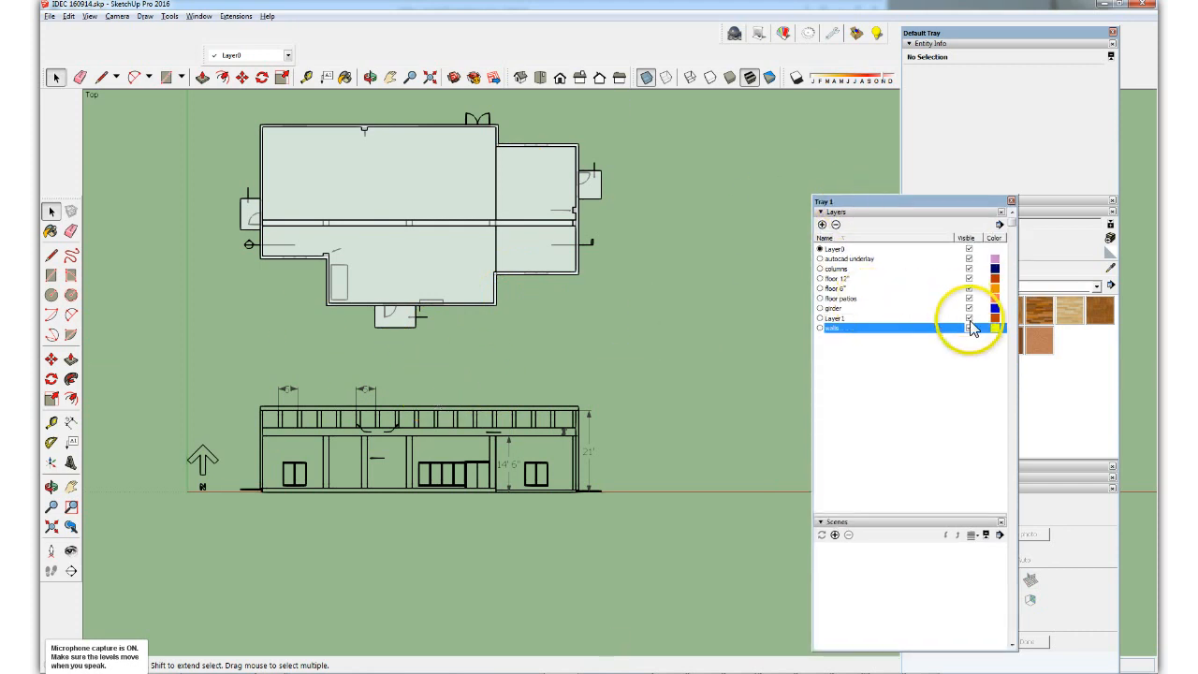
pyautogui.click(971, 329)
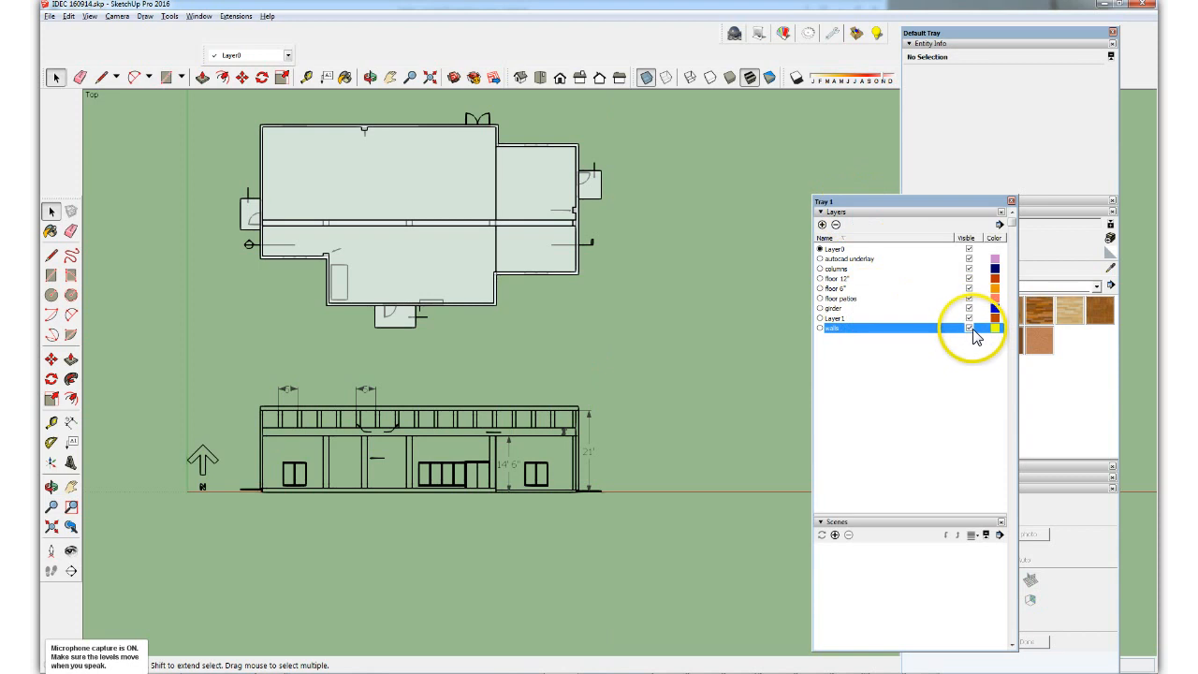
pyautogui.click(971, 331)
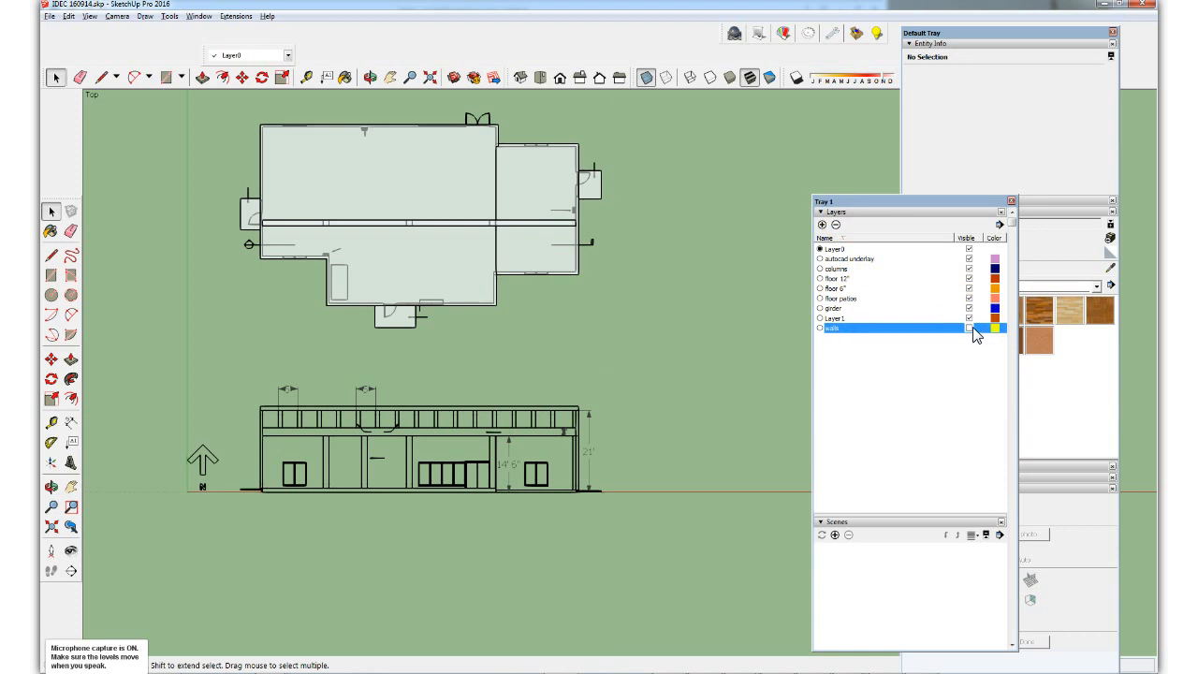
pyautogui.click(970, 319)
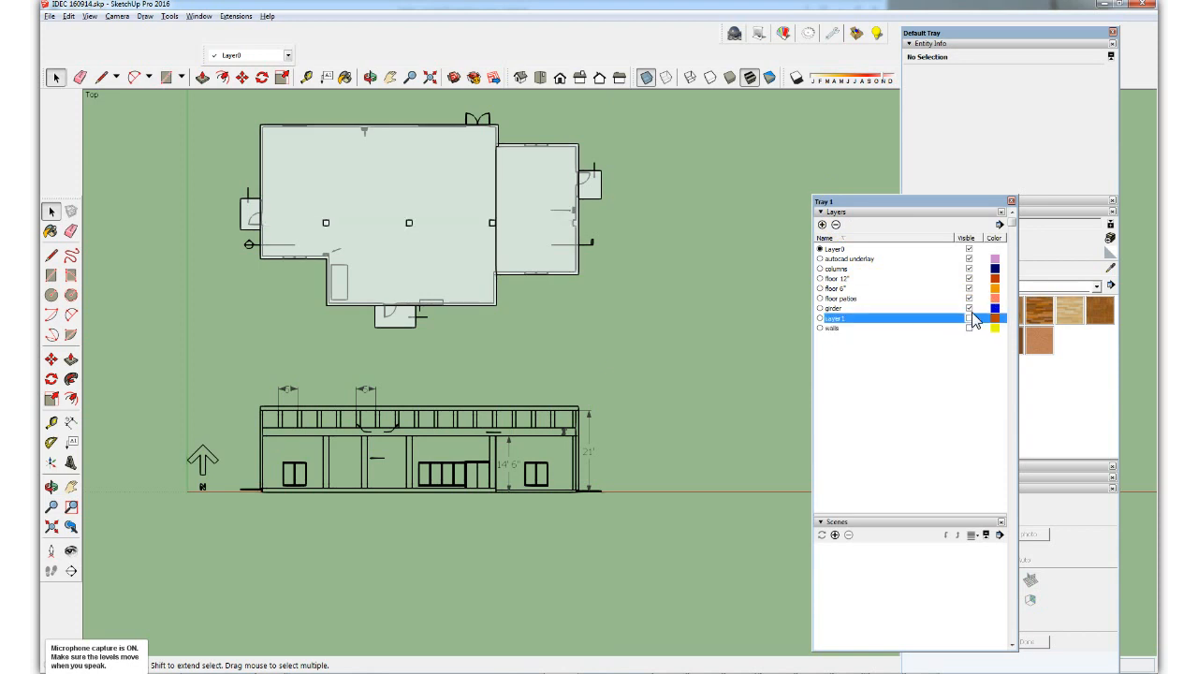
pyautogui.click(970, 309)
pyautogui.click(969, 299)
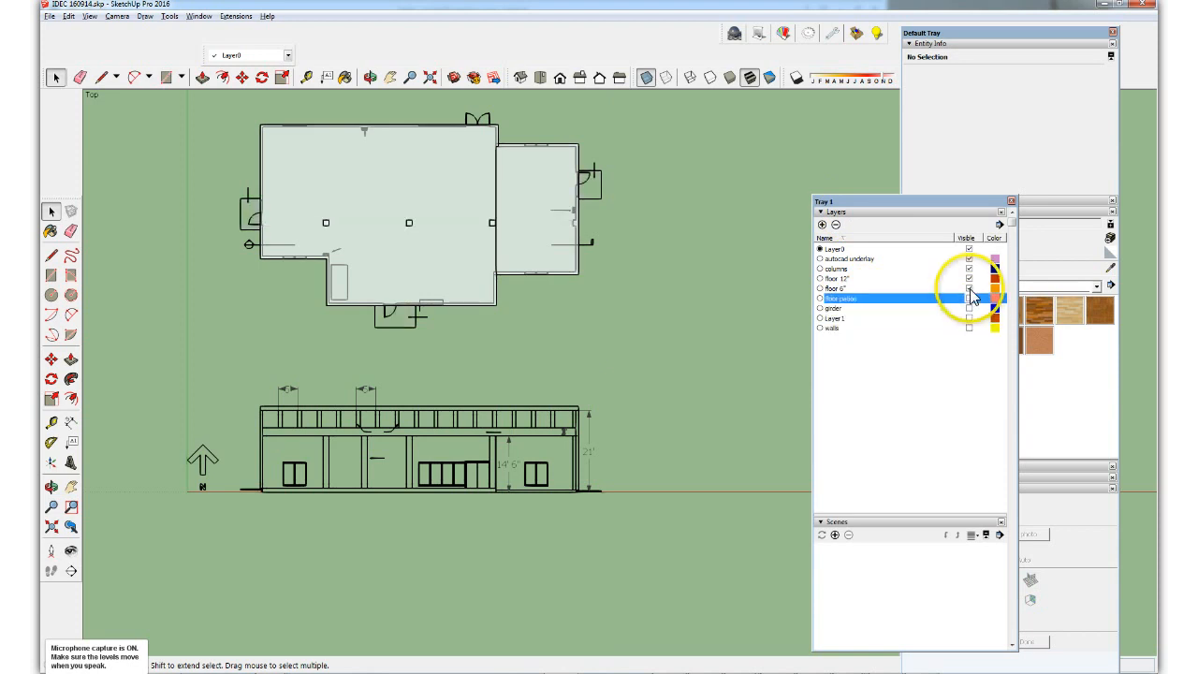
pyautogui.click(970, 288)
pyautogui.click(970, 279)
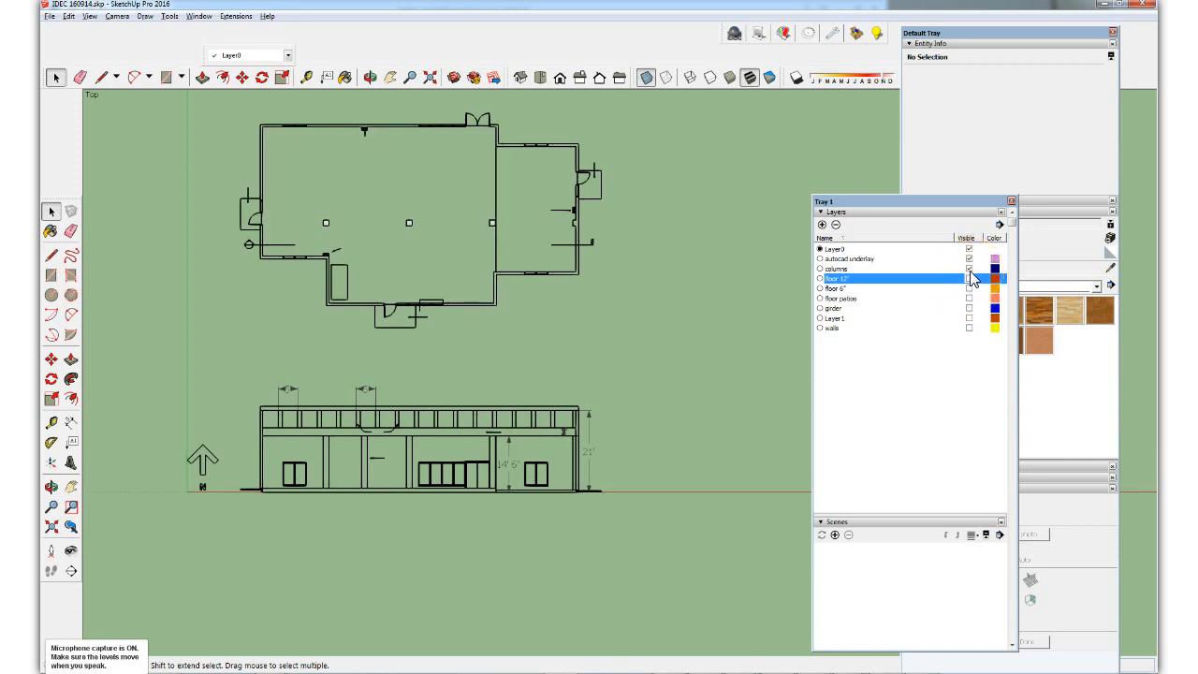
pyautogui.click(969, 268)
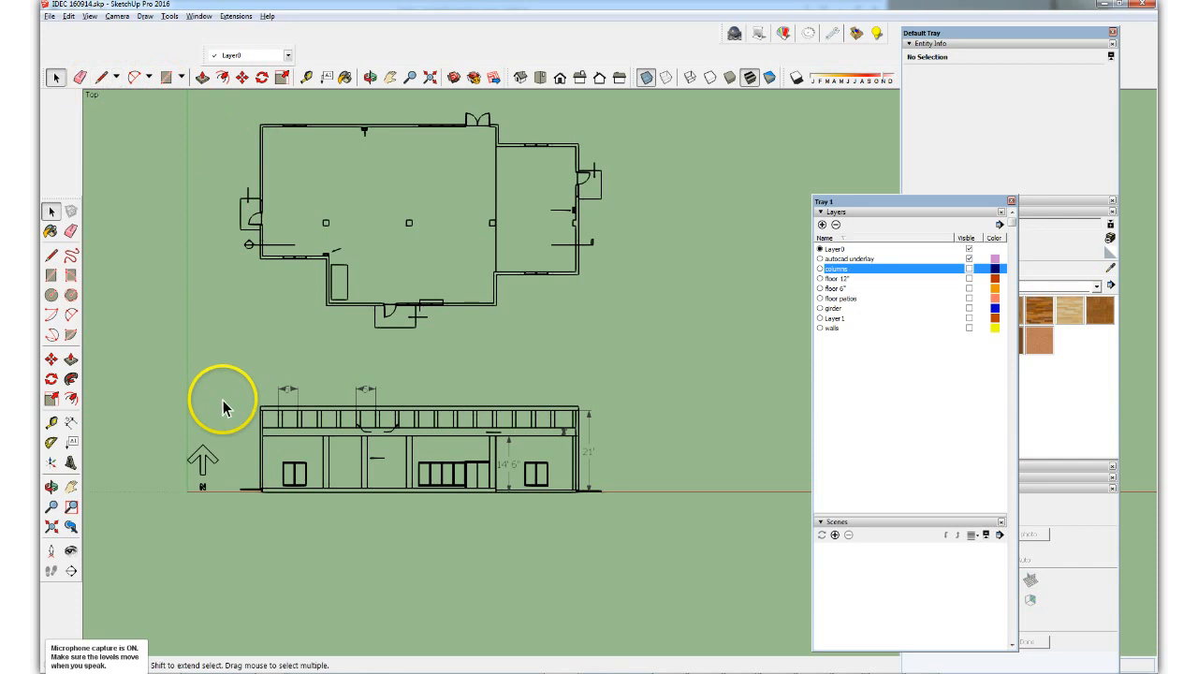
# Step: Dimension the width of the first roof joist in the section, placing it above the joist spacing dimension, and inspect it
pyautogui.click(280, 415)
pyautogui.scroll(5, 280, 415)
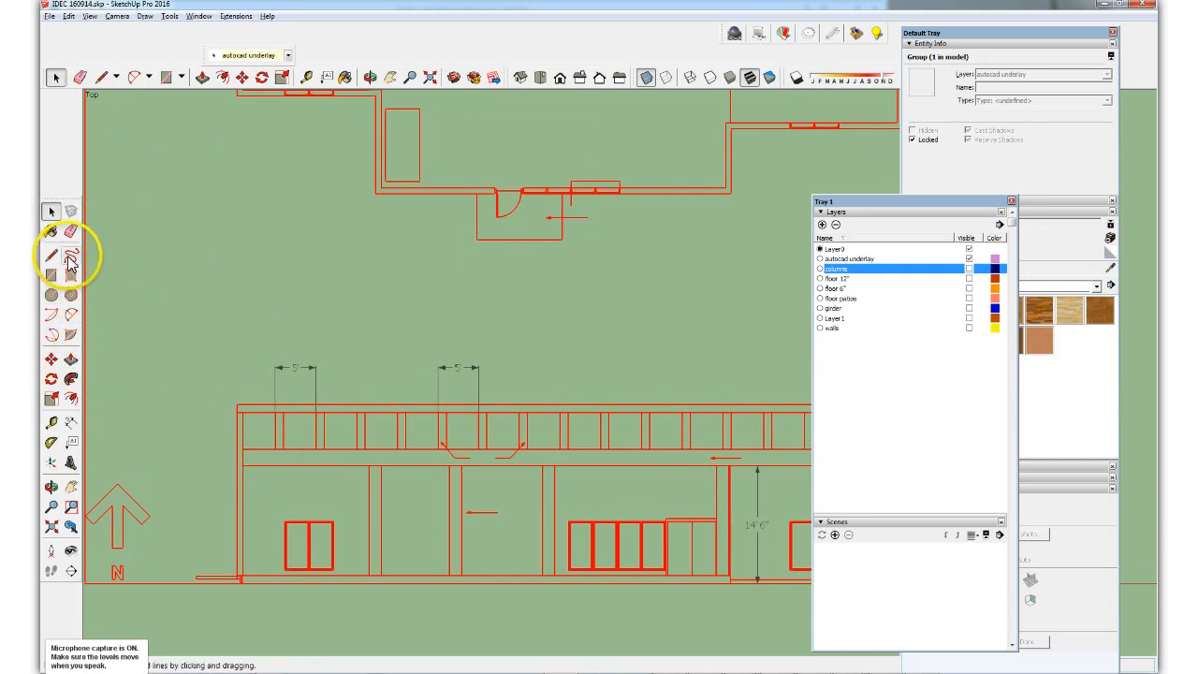
pyautogui.click(71, 422)
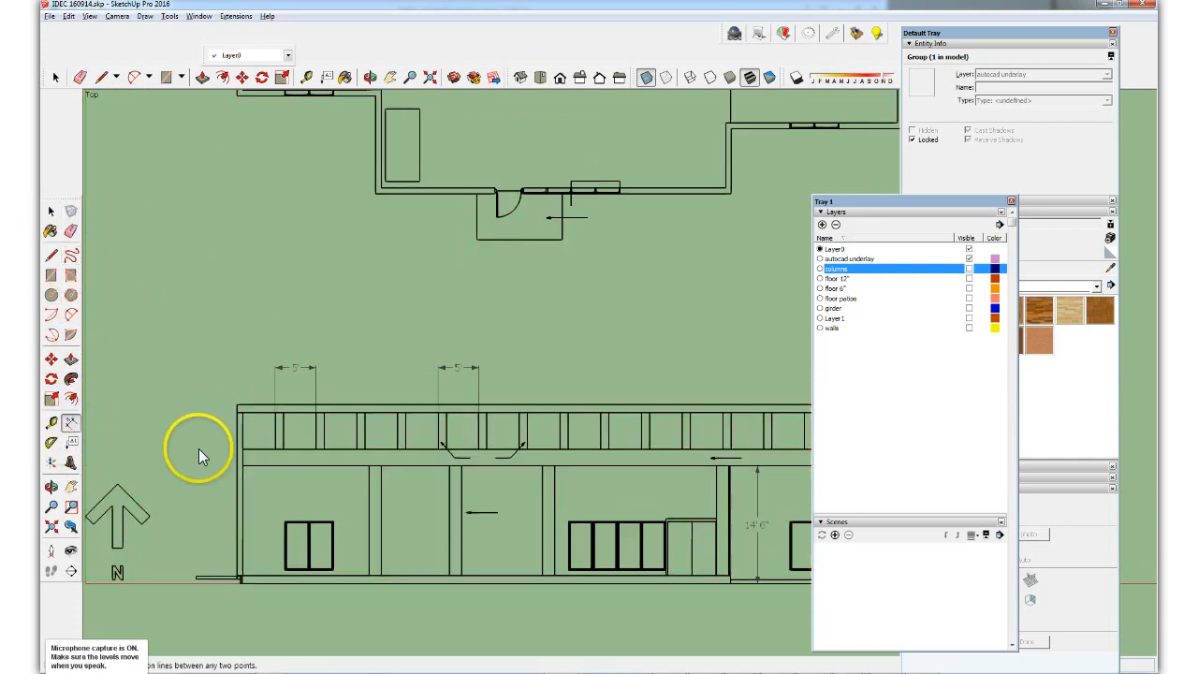
pyautogui.click(276, 449)
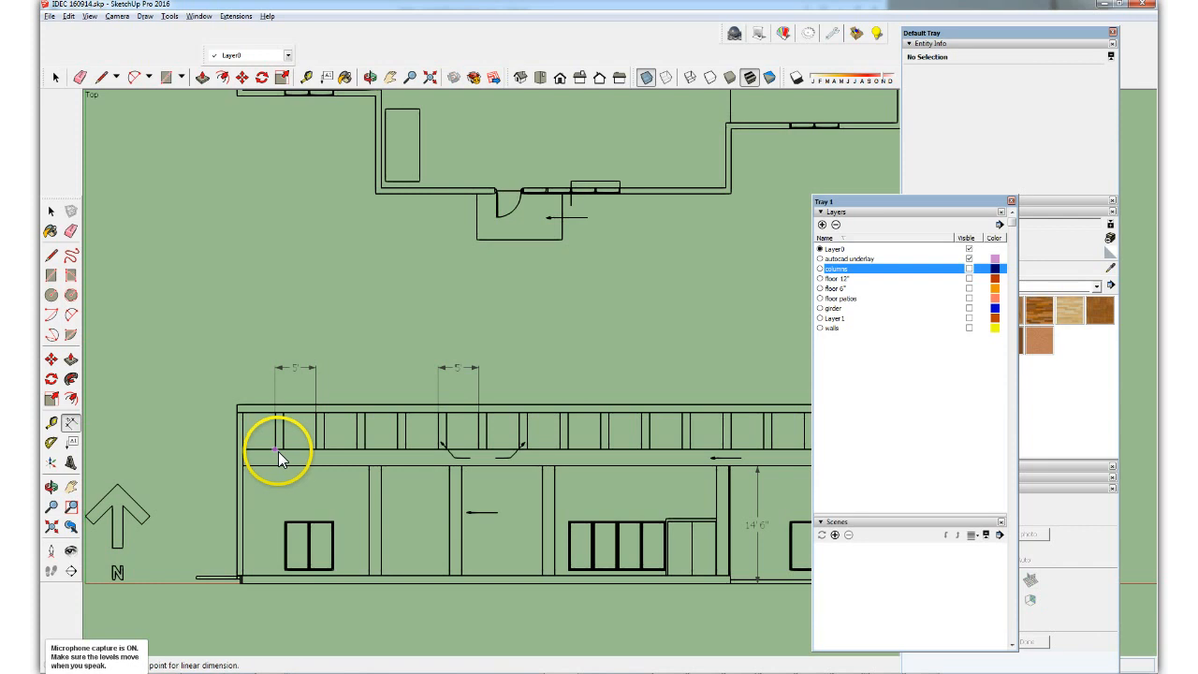
pyautogui.scroll(2, 283, 436)
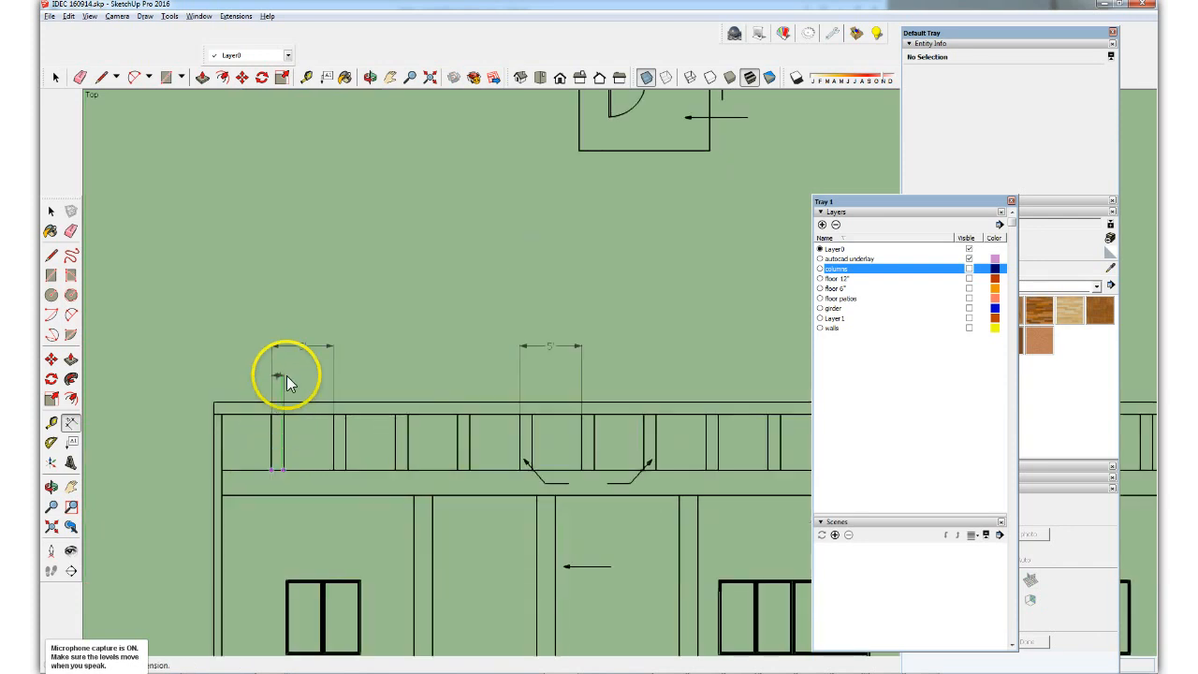
pyautogui.click(279, 311)
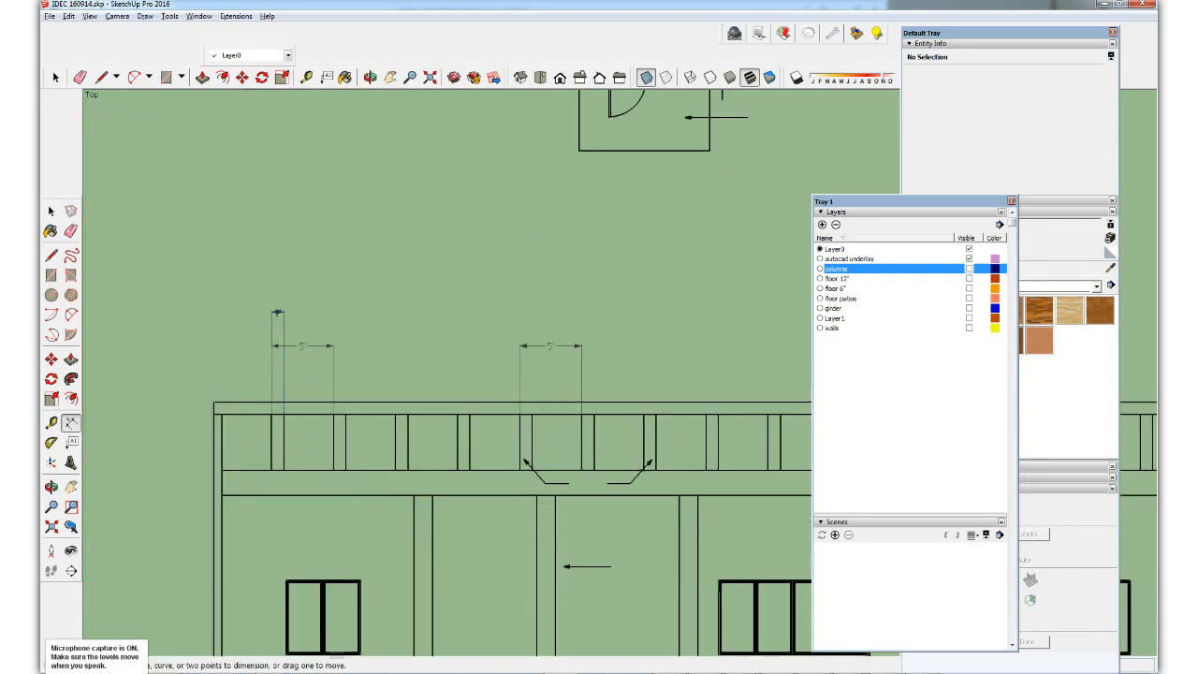
pyautogui.click(54, 77)
pyautogui.scroll(1, 276, 312)
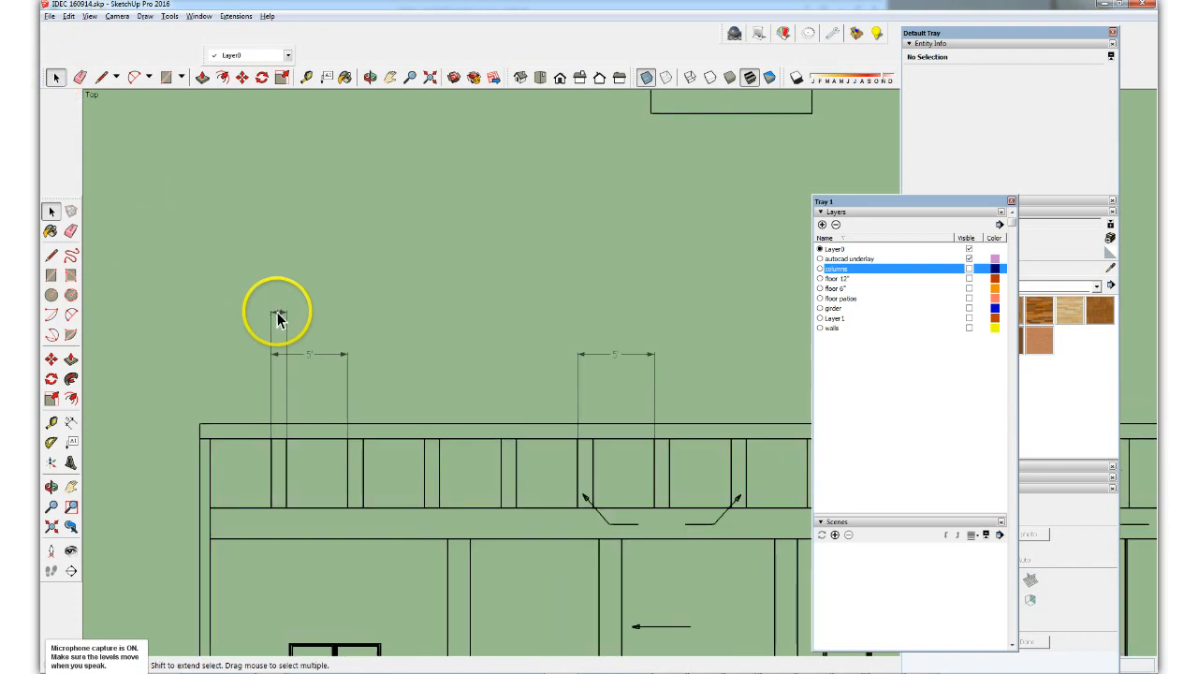
pyautogui.scroll(5, 278, 319)
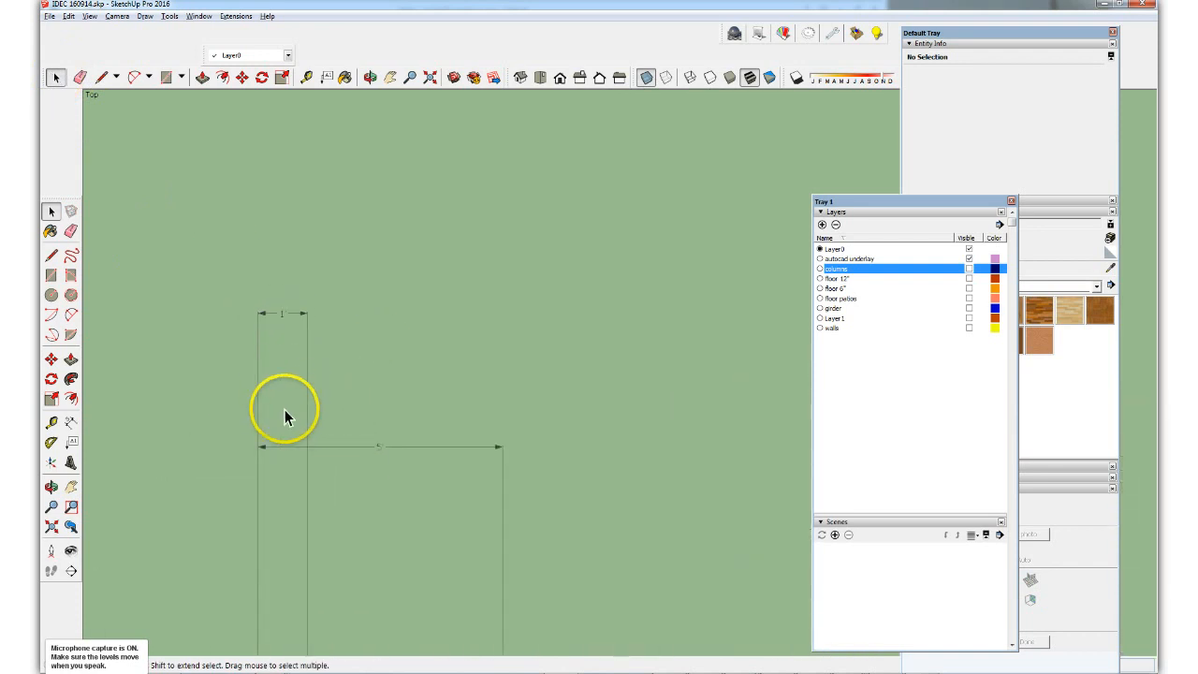
pyautogui.scroll(-5, 285, 416)
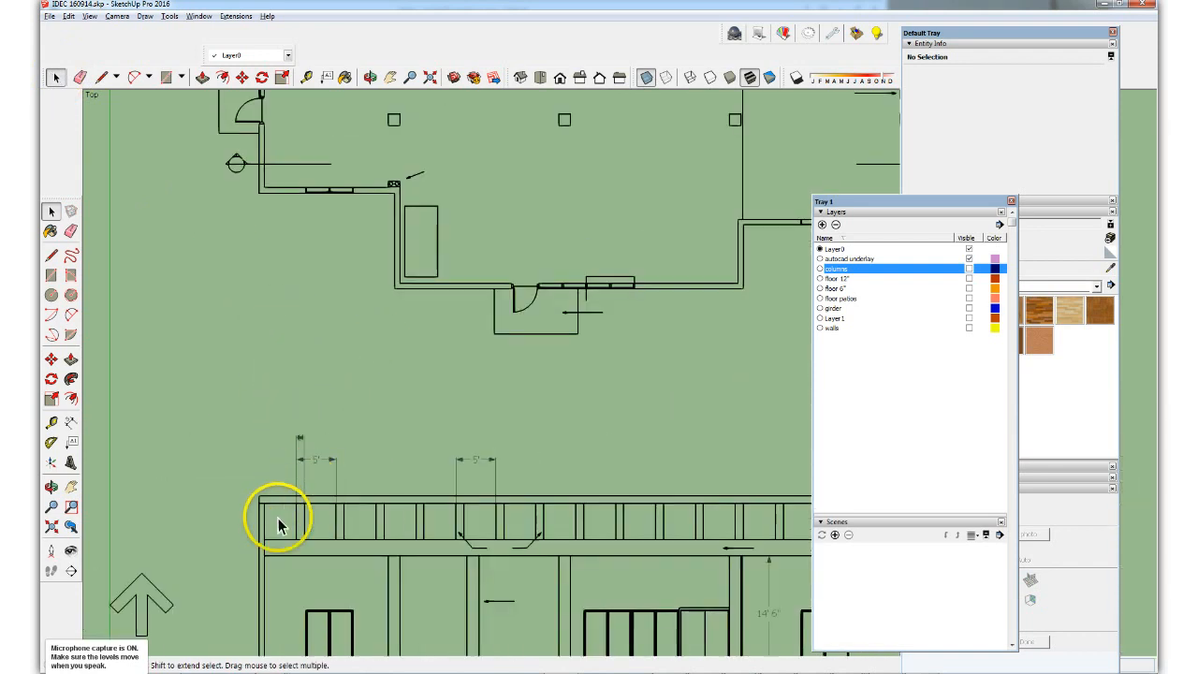
pyautogui.scroll(-2, 313, 603)
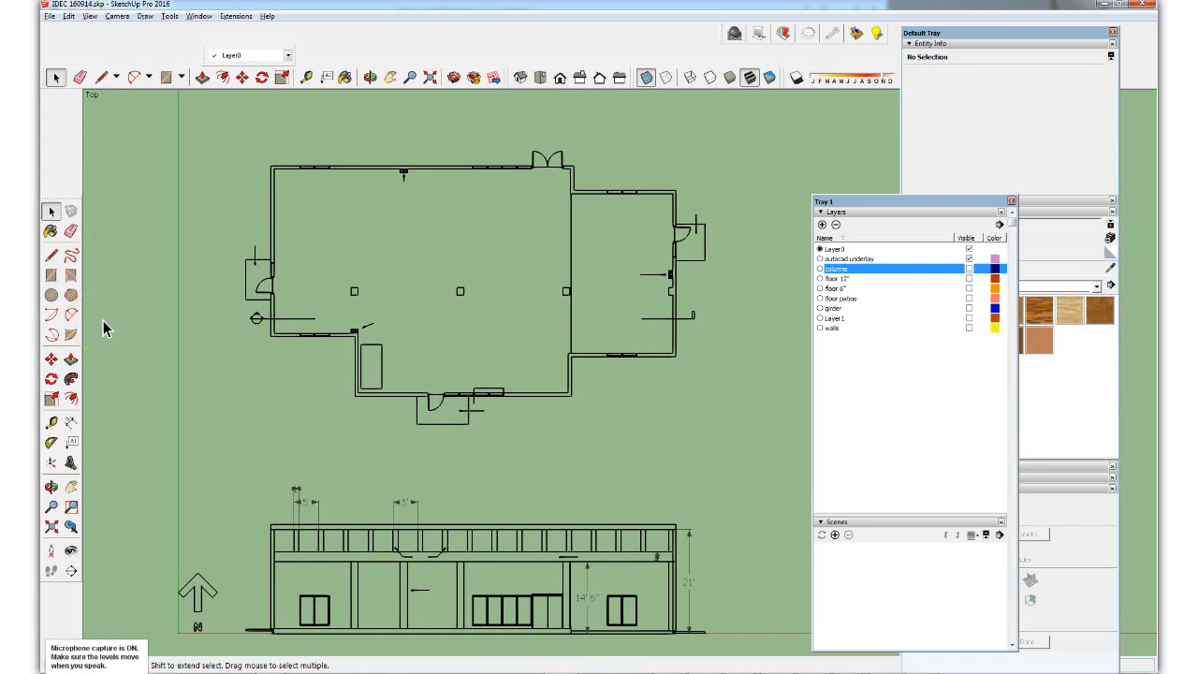
# Step: Draw a rectangle 1' wide and about 50' long from the first roof joist's top edge in the section up into the floor plan
pyautogui.click(50, 276)
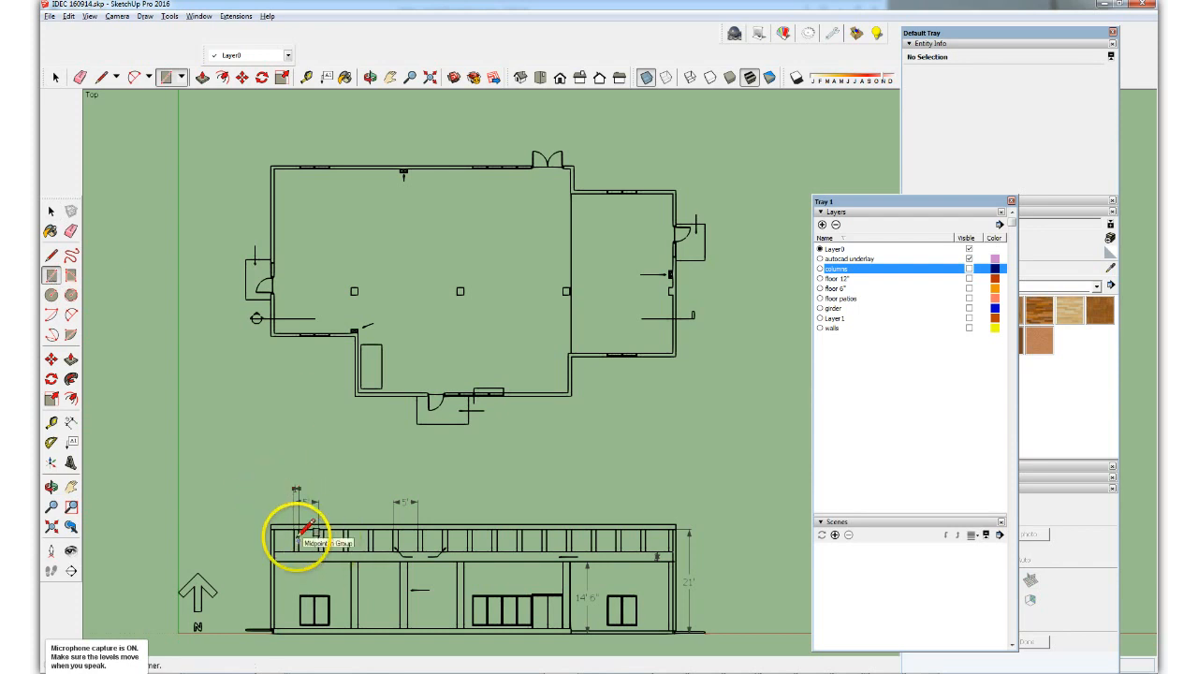
pyautogui.scroll(2, 302, 537)
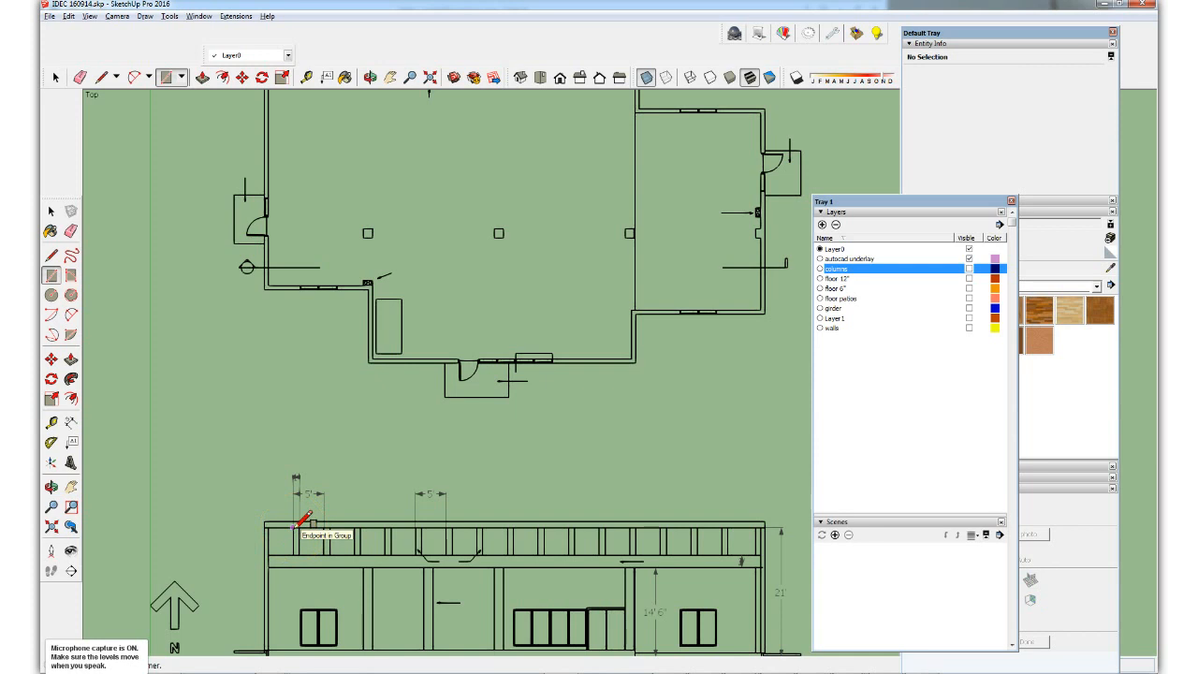
pyautogui.click(295, 527)
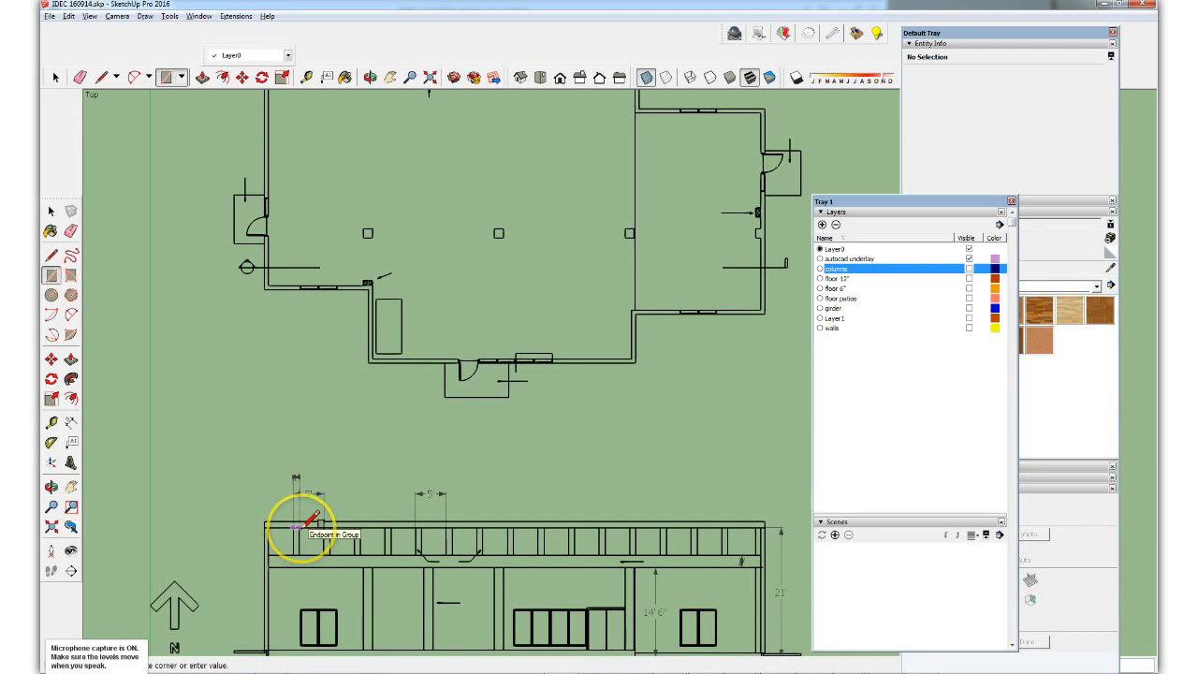
pyautogui.scroll(-1, 305, 524)
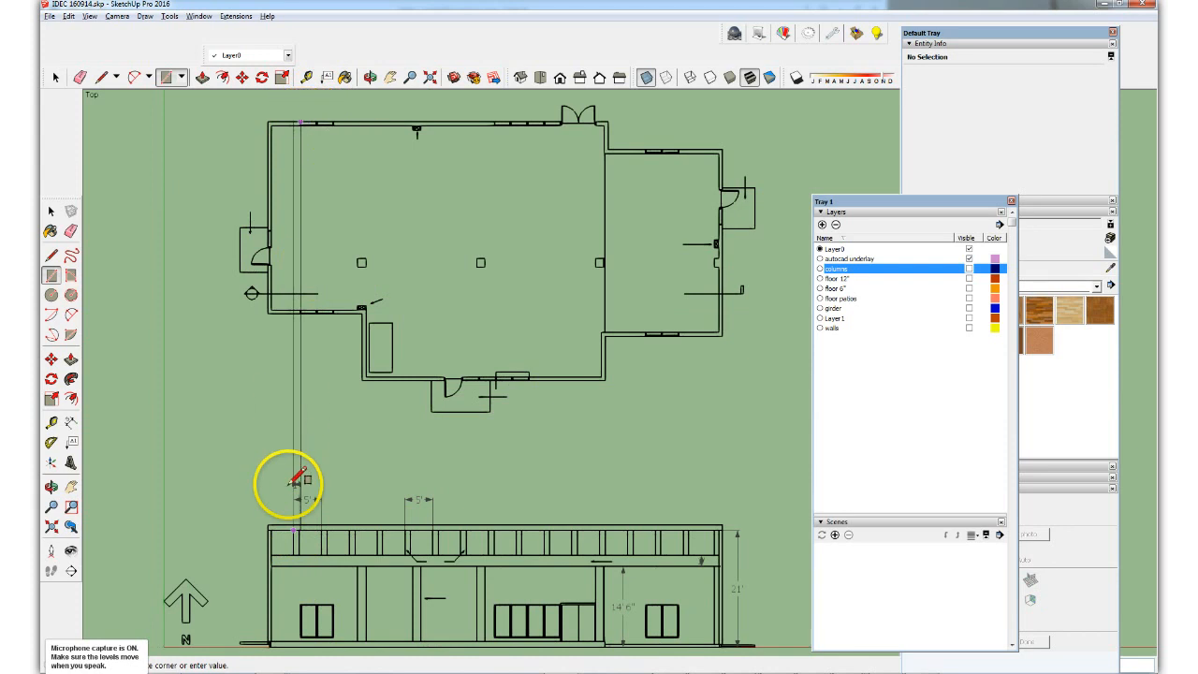
pyautogui.scroll(4, 296, 510)
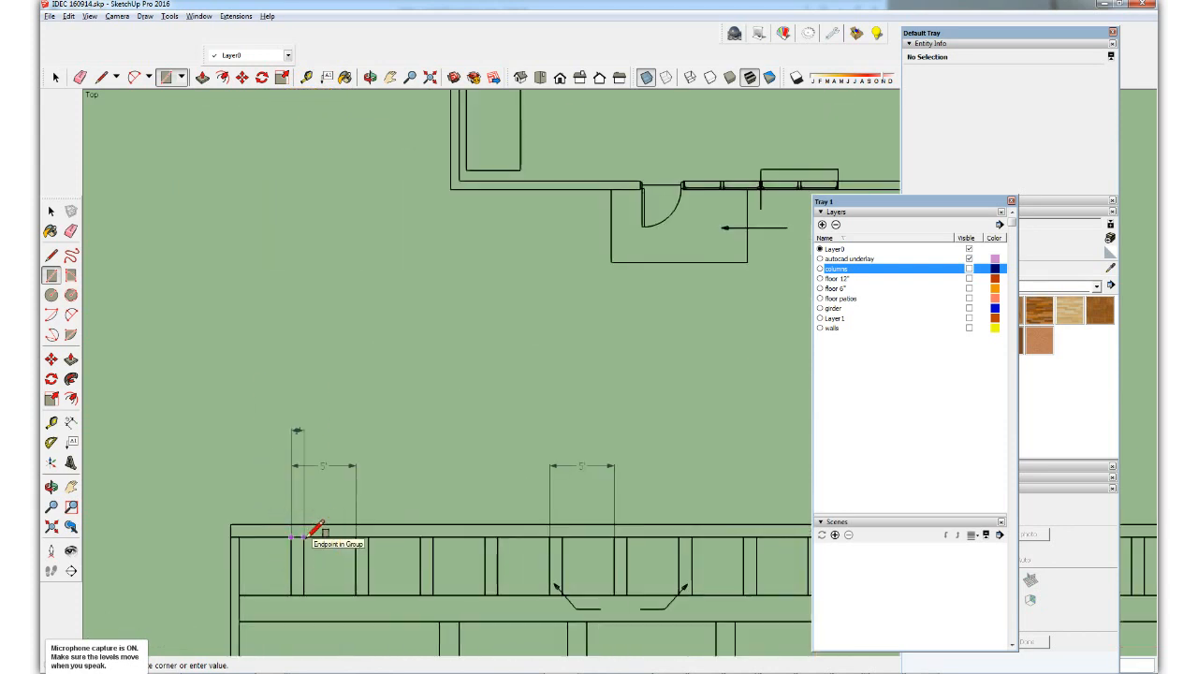
pyautogui.scroll(-4, 307, 537)
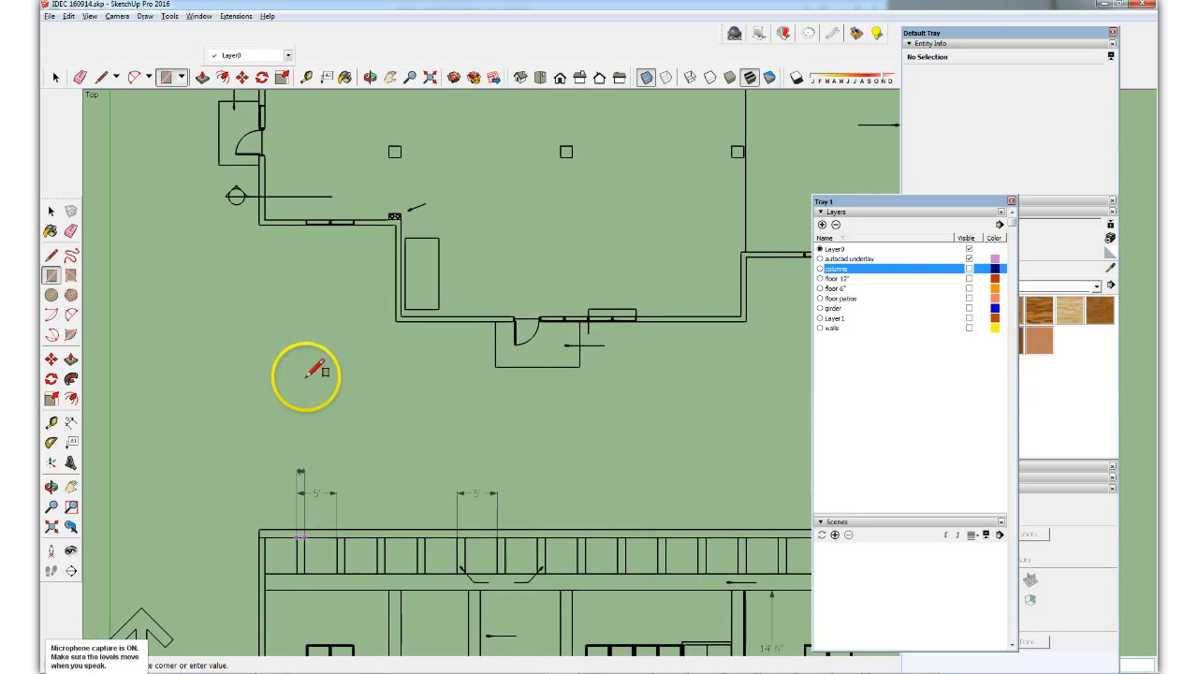
pyautogui.click(307, 138)
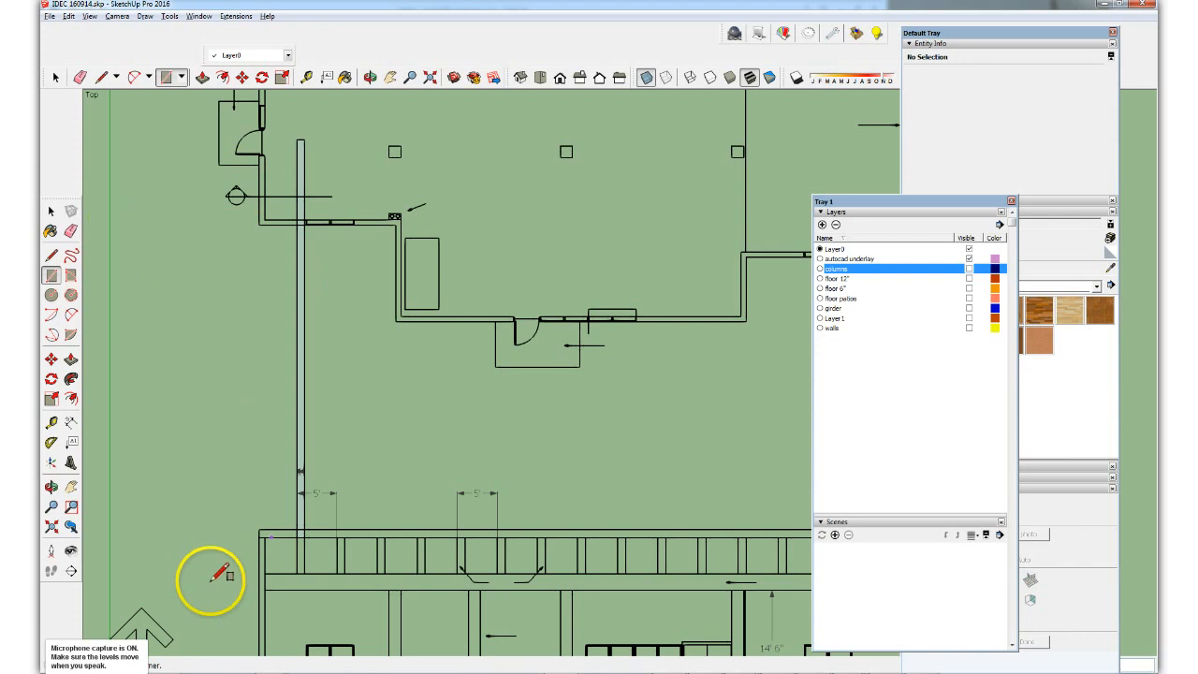
# Step: Move the rectangle's upper short edge along its length to the inner face of the plan's upper wall
pyautogui.scroll(-1, 220, 570)
pyautogui.click(55, 77)
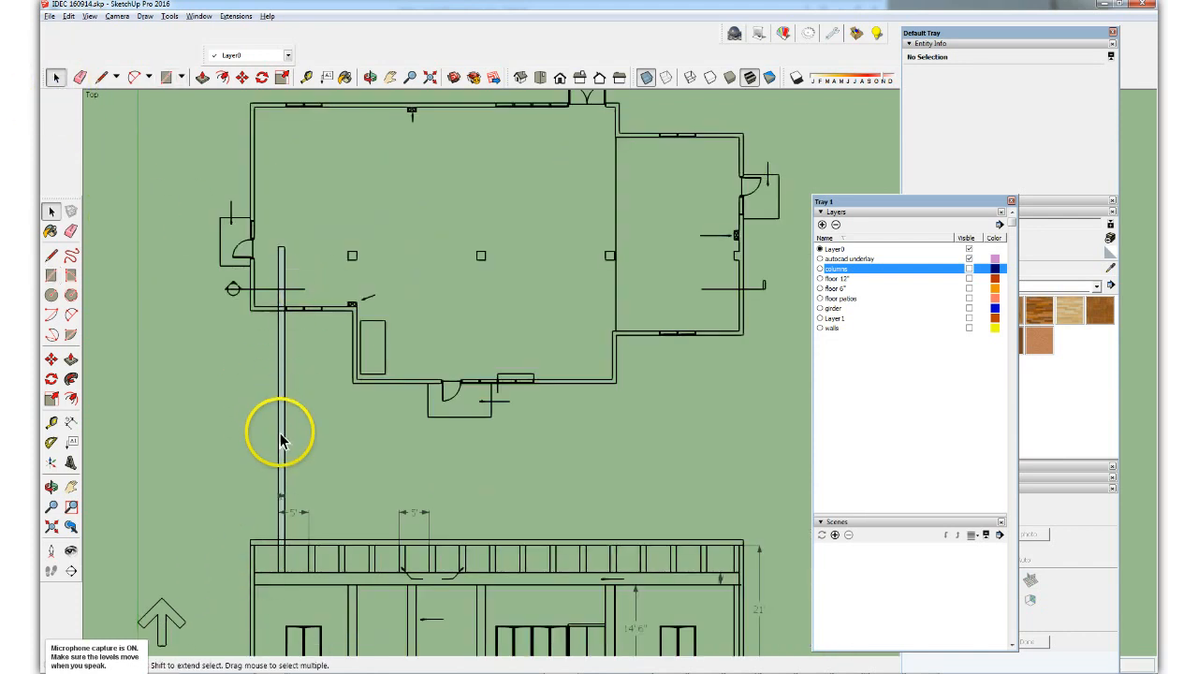
pyautogui.click(286, 496)
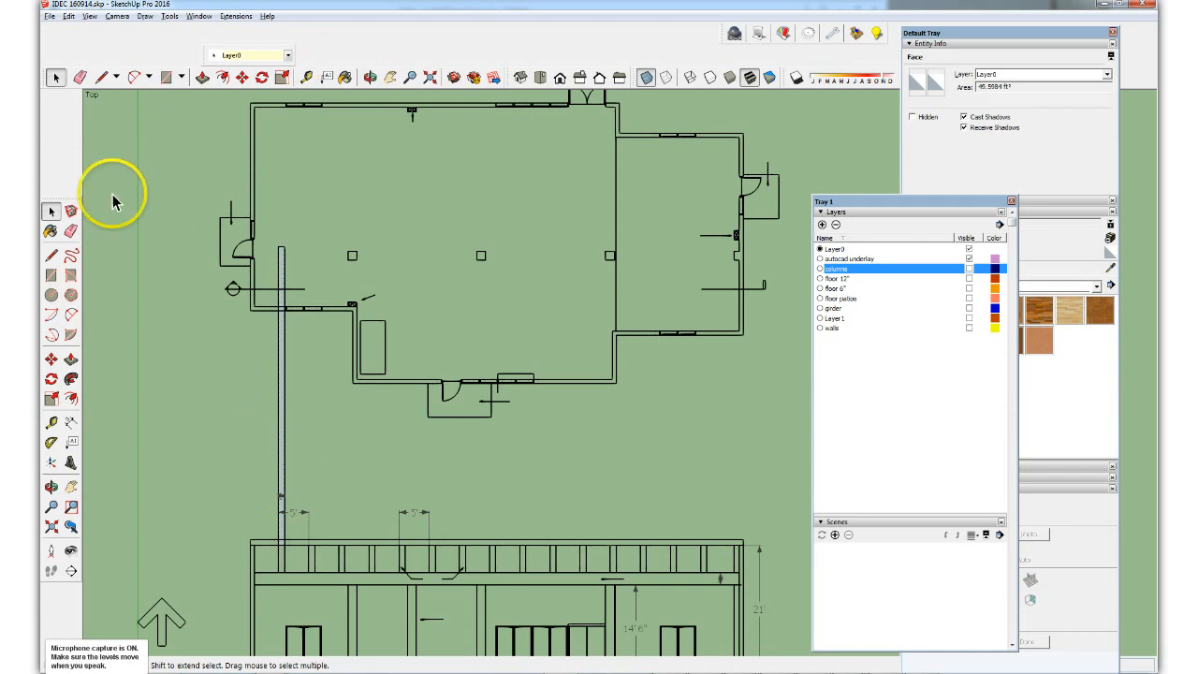
pyautogui.click(245, 201)
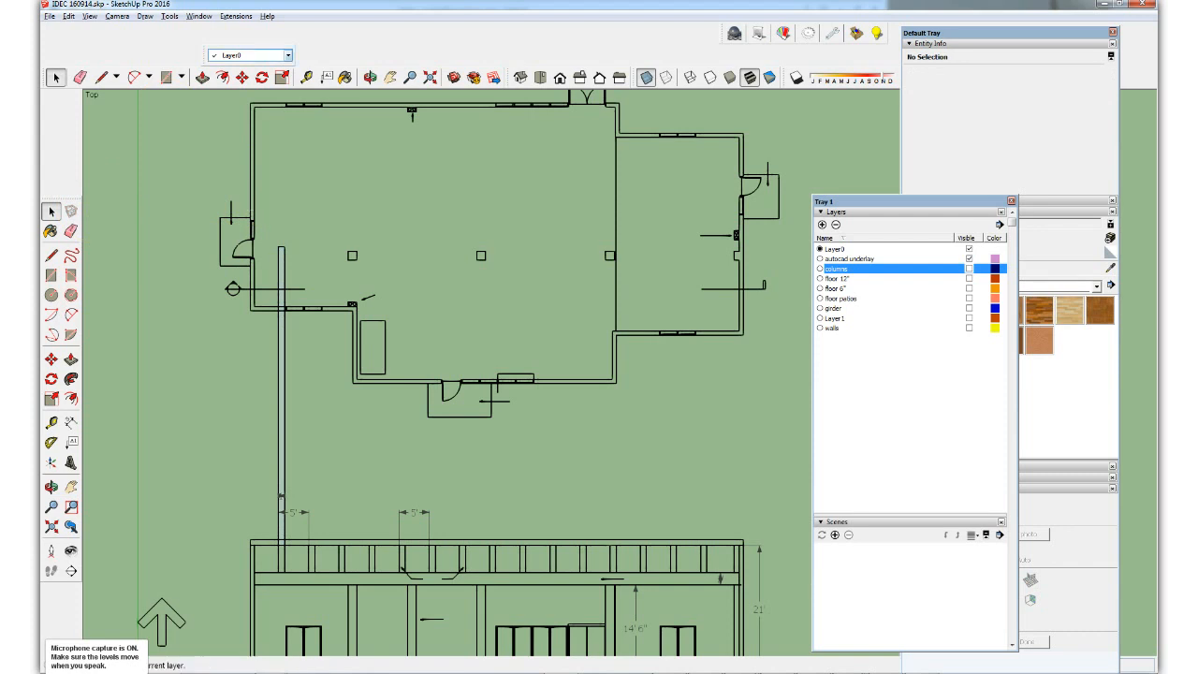
pyautogui.click(283, 255)
pyautogui.click(282, 248)
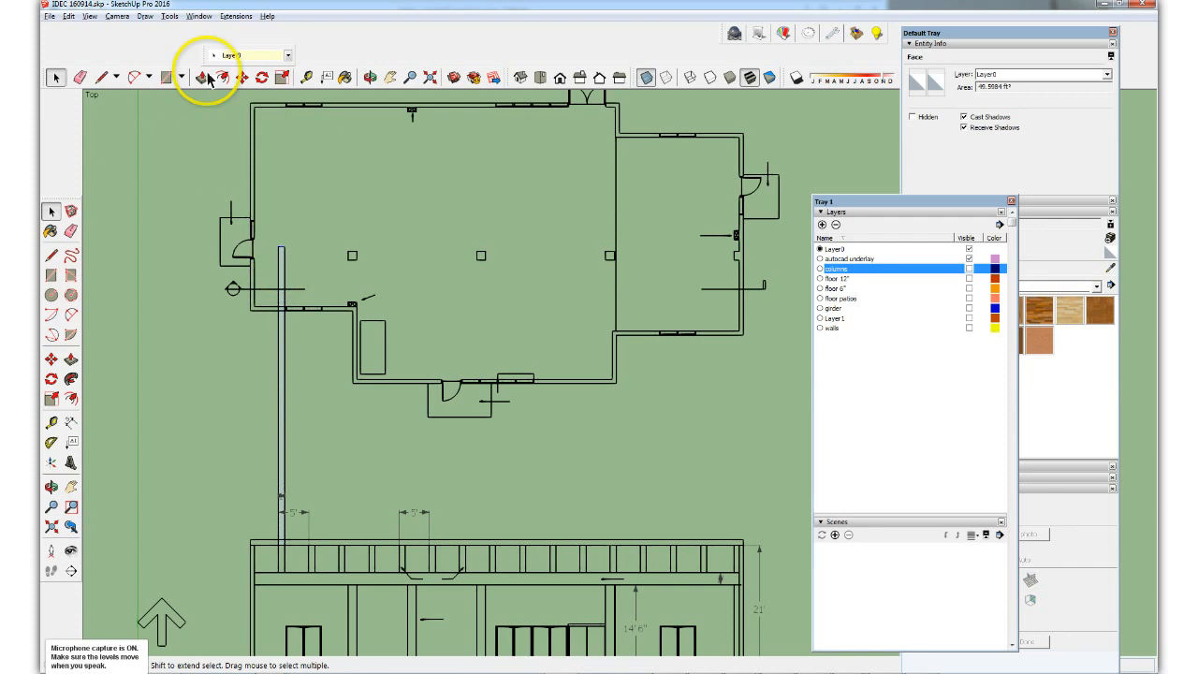
pyautogui.click(241, 77)
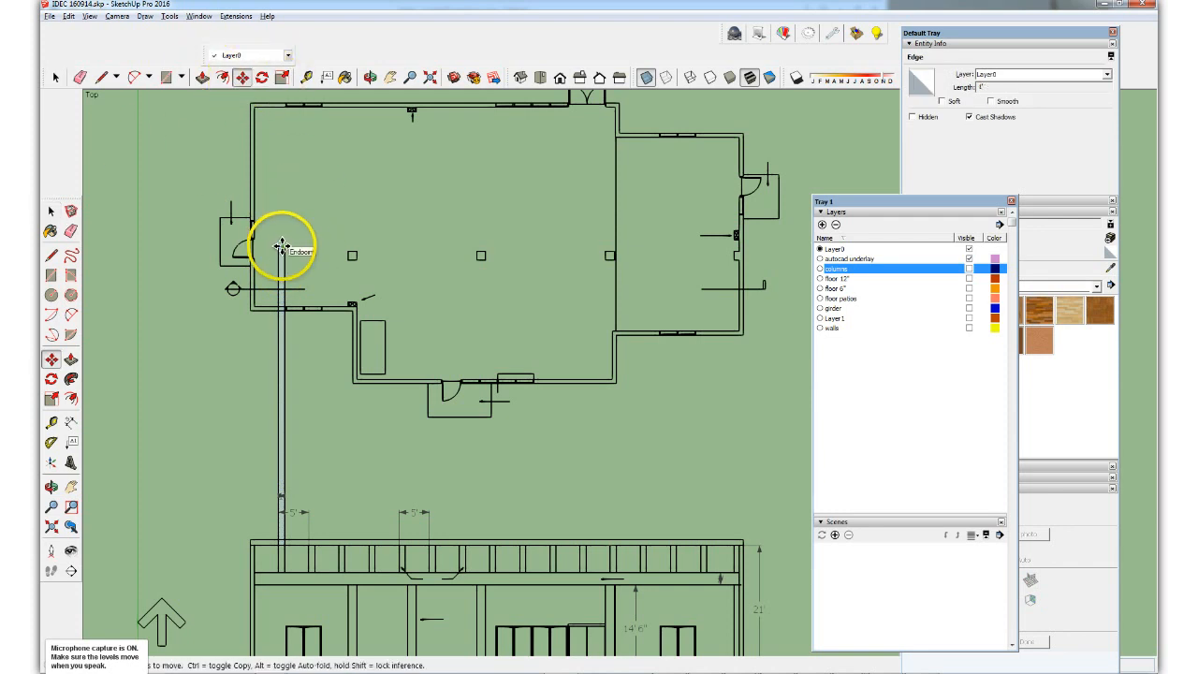
pyautogui.scroll(4, 280, 241)
pyautogui.scroll(-3, 193, 436)
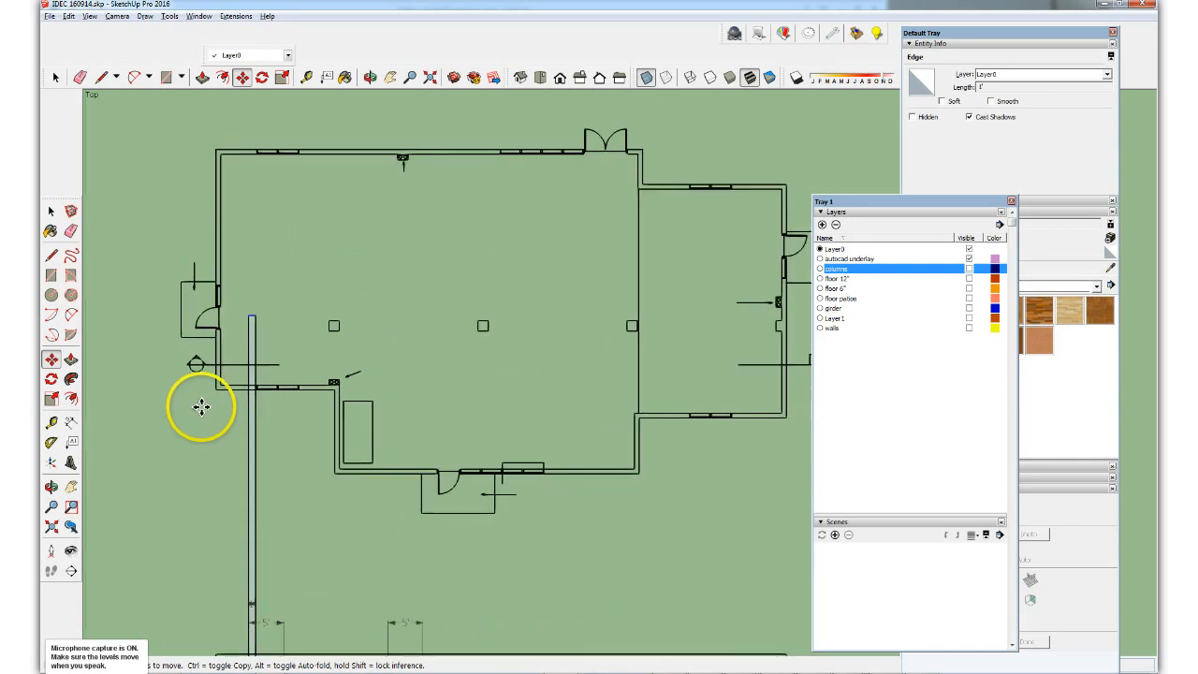
pyautogui.scroll(1, 246, 321)
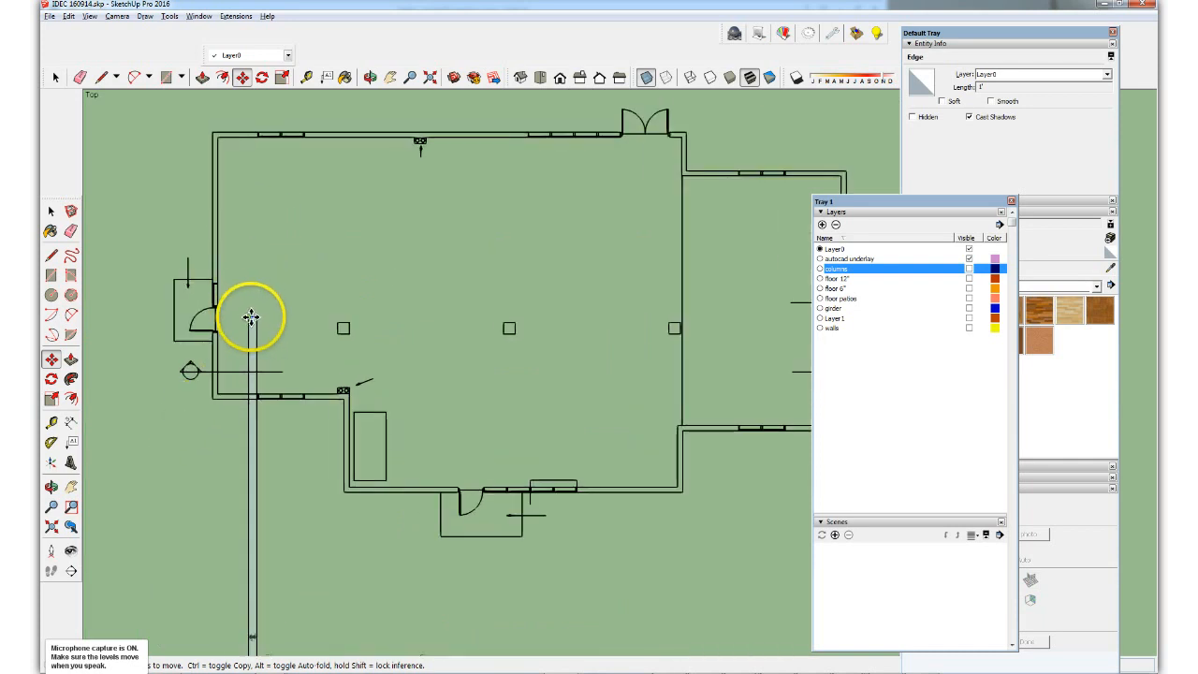
pyautogui.click(249, 137)
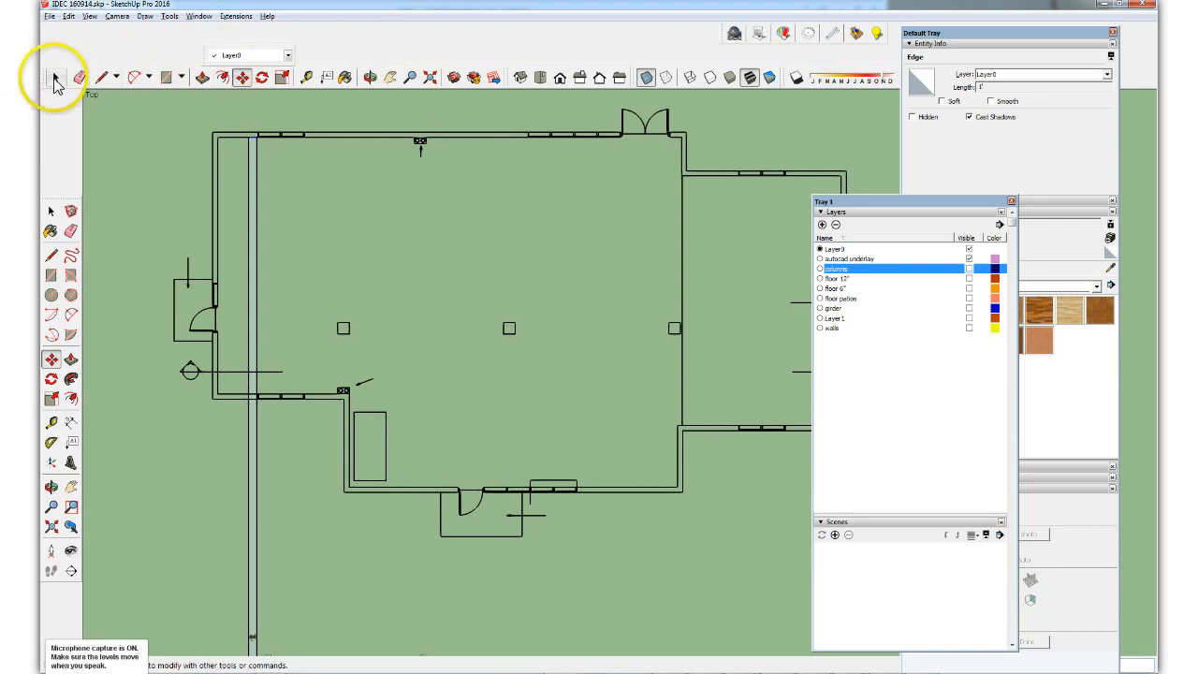
# Step: Move the rectangle's lower short edge from the section to the inner face of the plan's lower wall beside the window
pyautogui.click(56, 82)
pyautogui.scroll(-2, 312, 443)
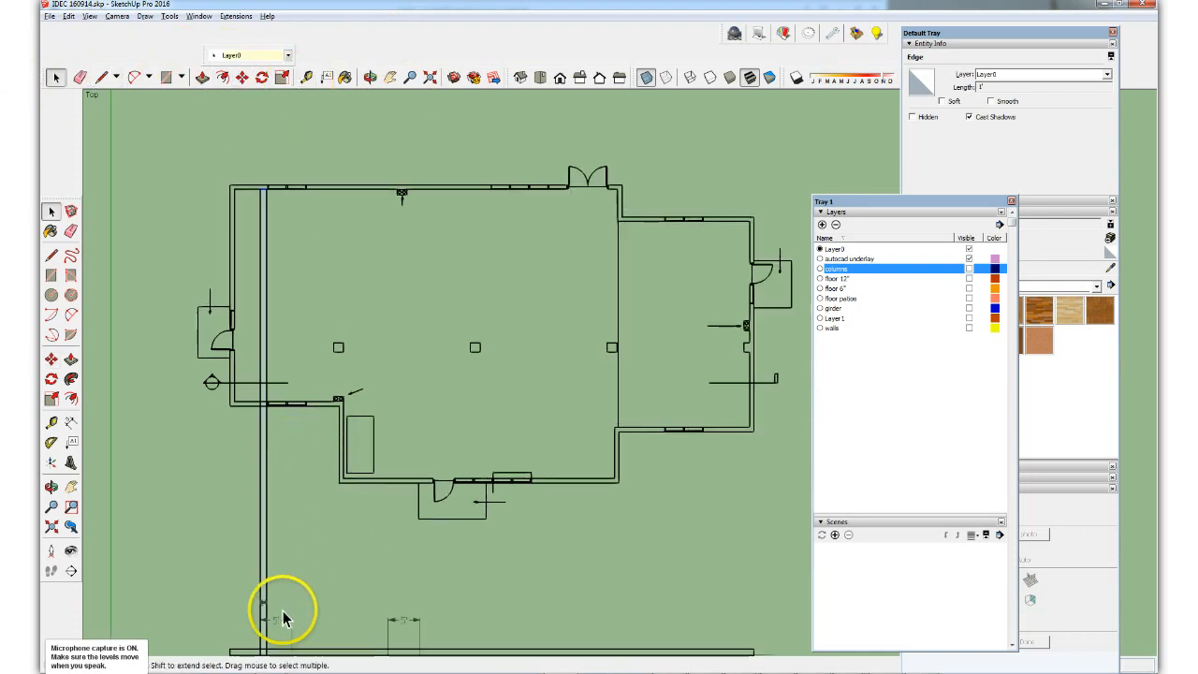
pyautogui.scroll(-1, 273, 486)
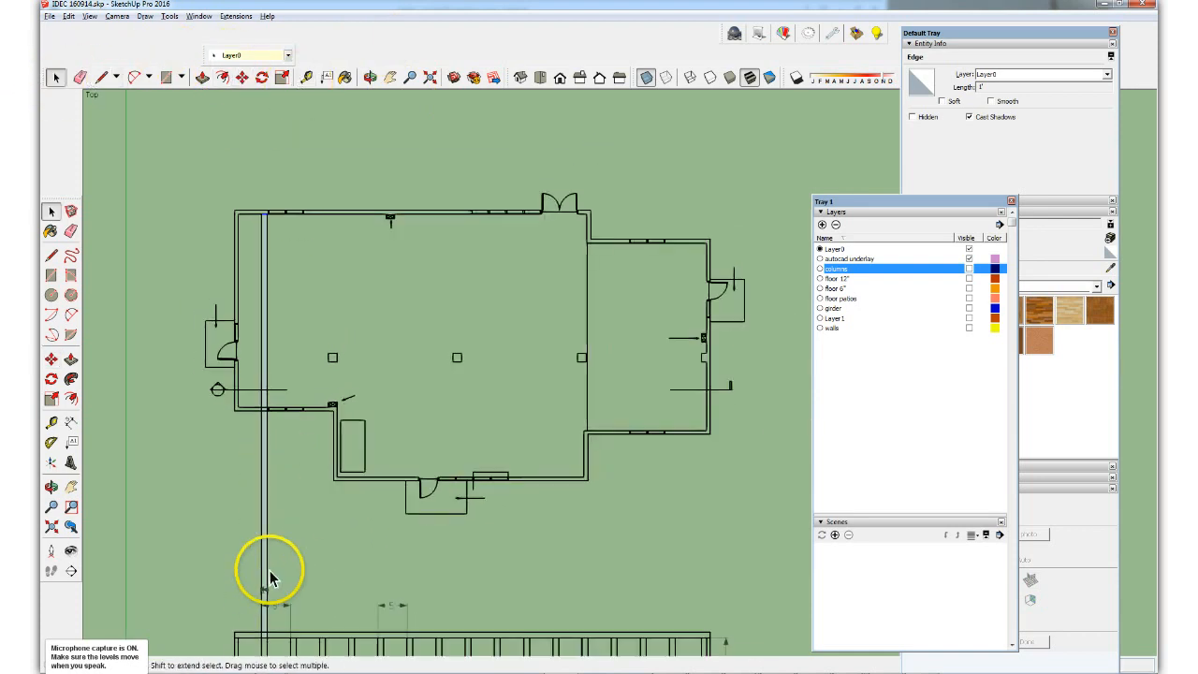
pyautogui.click(265, 644)
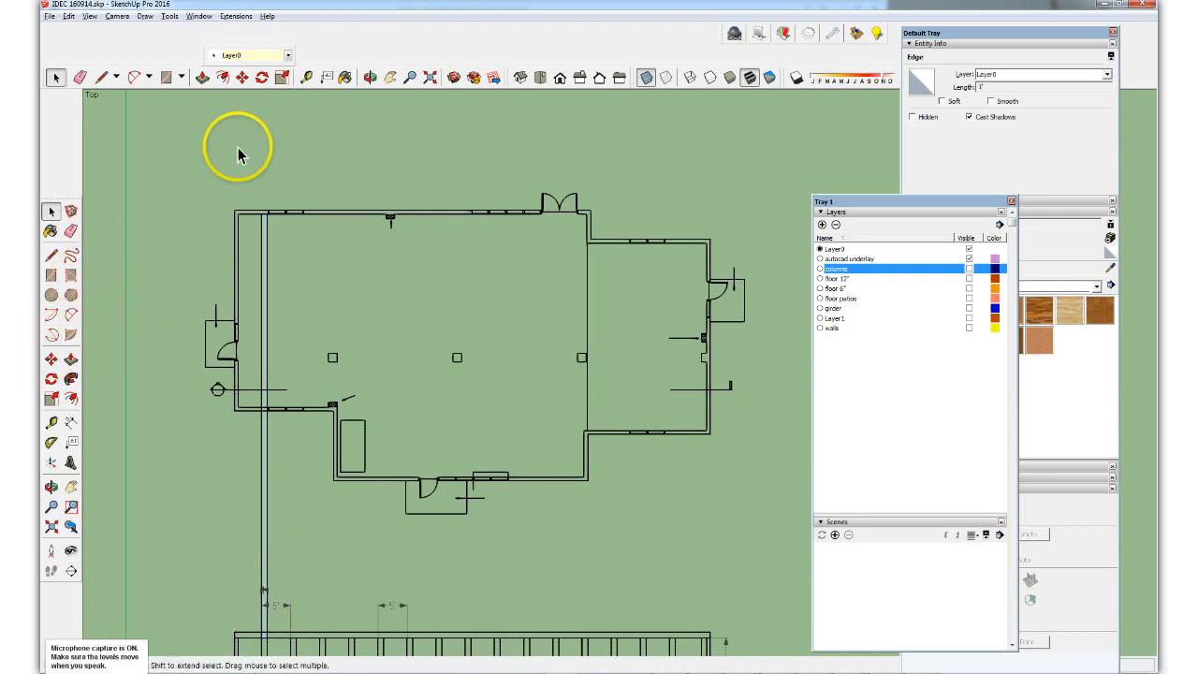
pyautogui.click(241, 77)
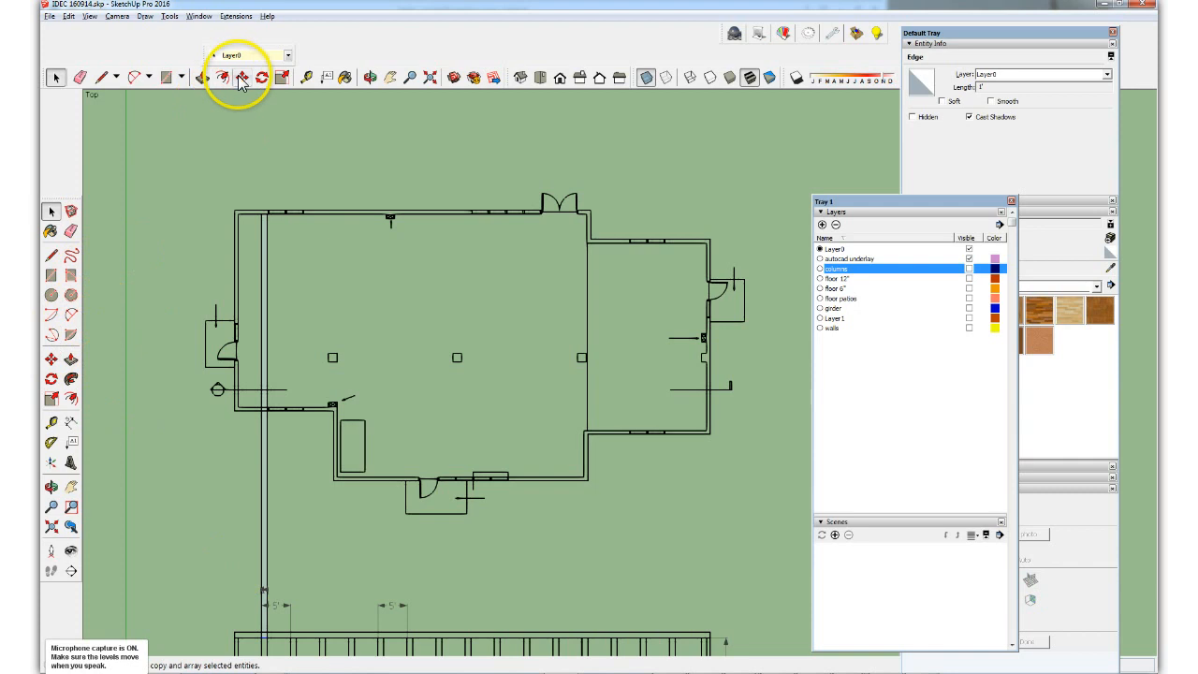
pyautogui.click(261, 638)
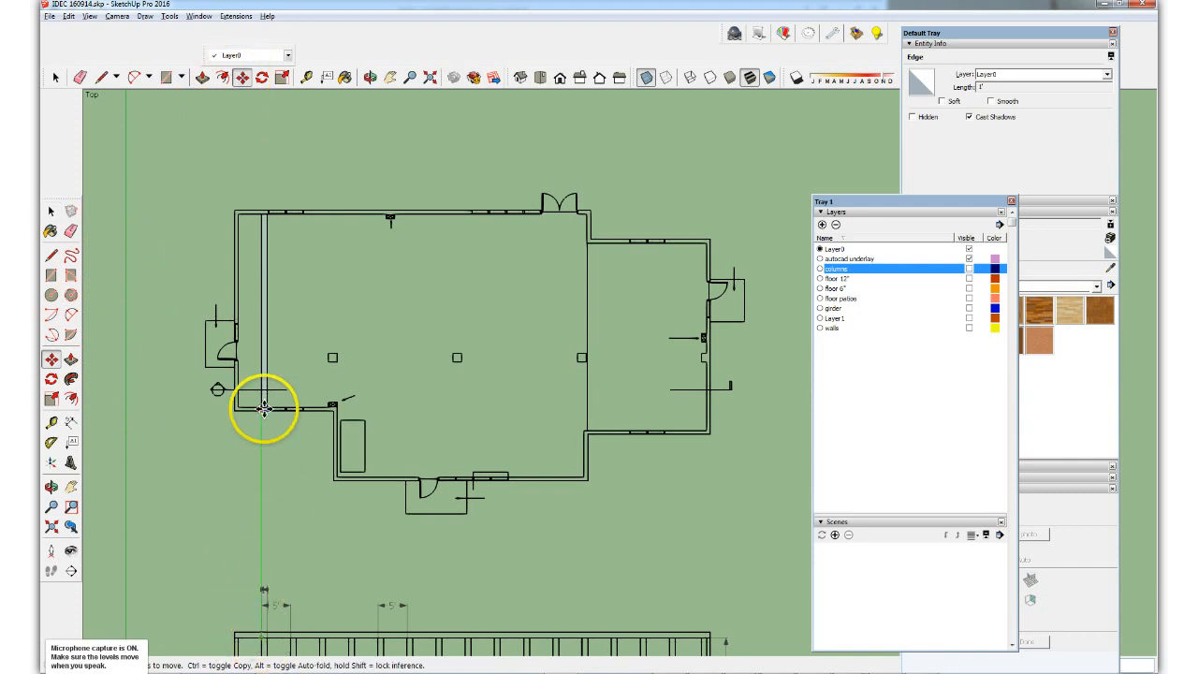
pyautogui.scroll(1, 264, 405)
pyautogui.scroll(2, 264, 405)
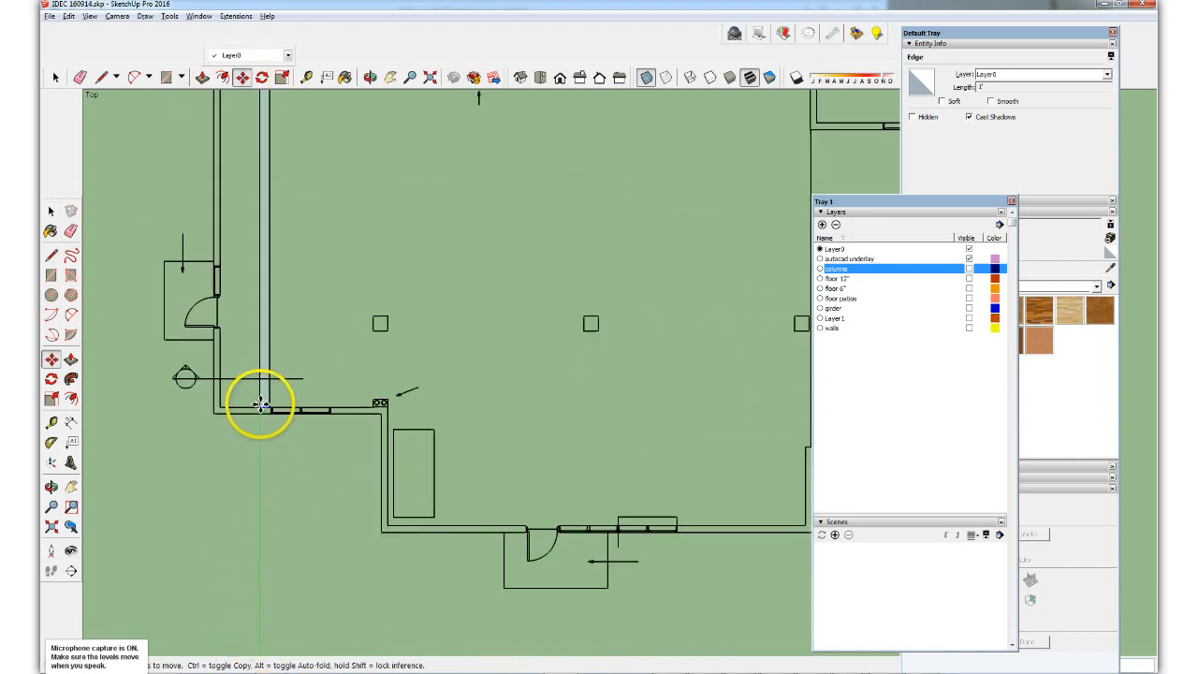
pyautogui.click(261, 408)
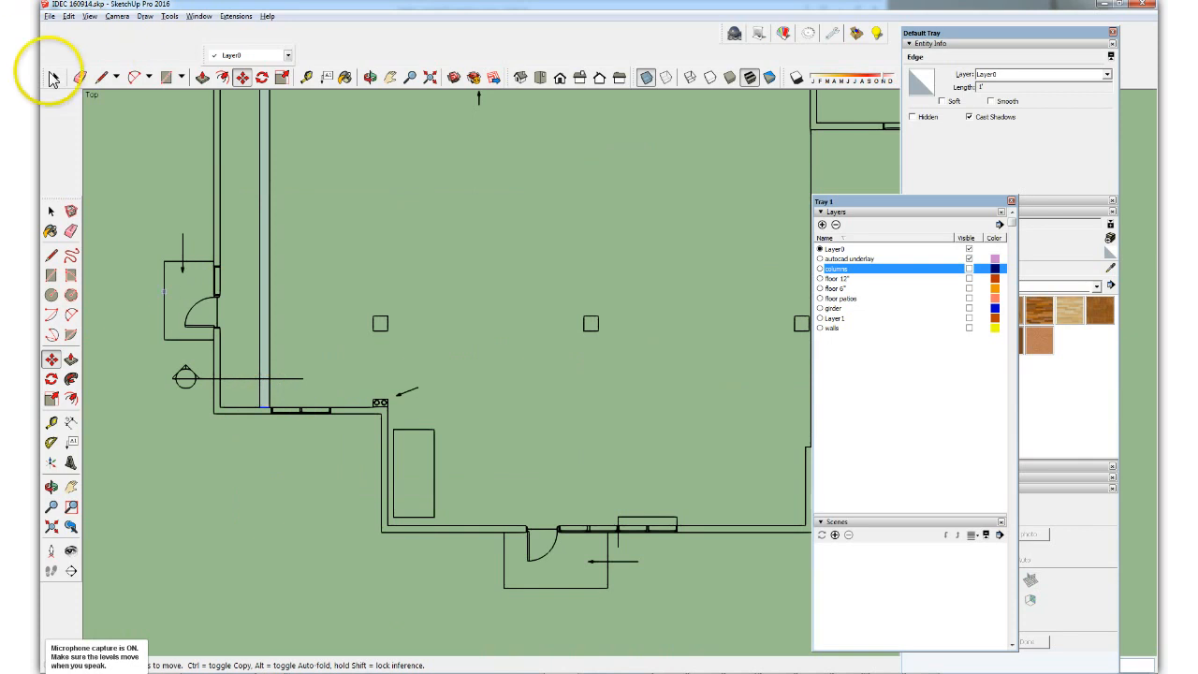
pyautogui.click(52, 77)
pyautogui.scroll(-1, 242, 375)
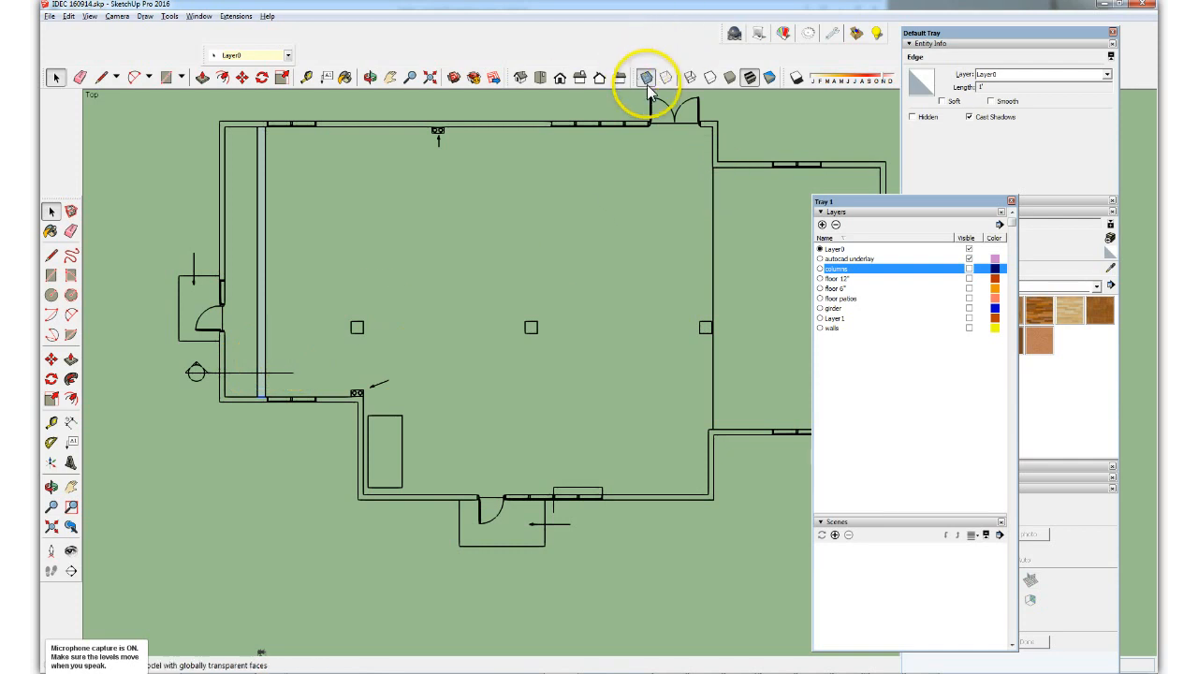
# Step: Switch to an isometric view and dimension the sixth roof joist's depth in the section, beneath the second joist spacing dimension
pyautogui.click(520, 77)
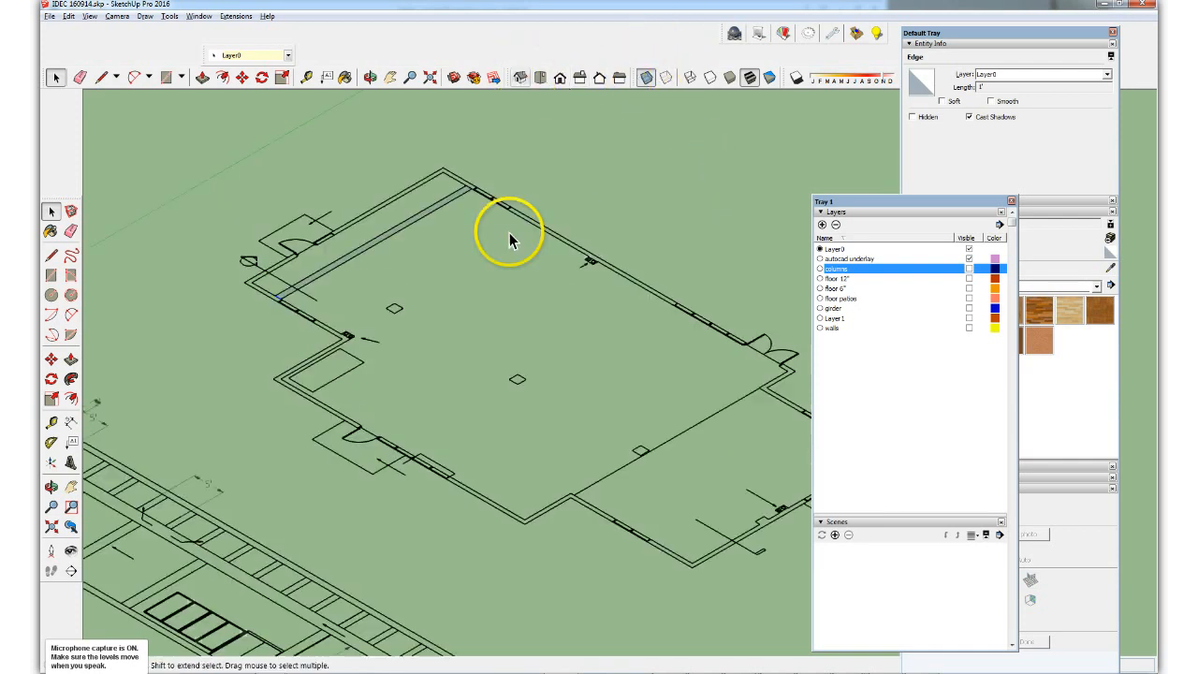
pyautogui.scroll(-2, 465, 248)
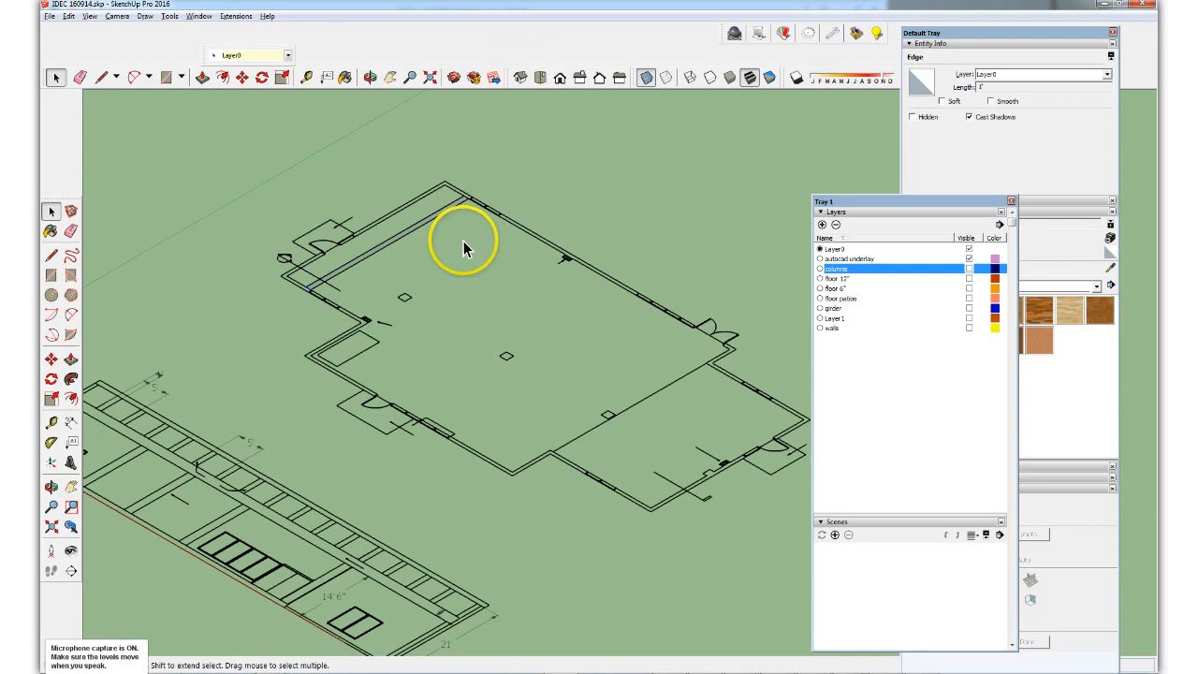
pyautogui.click(55, 75)
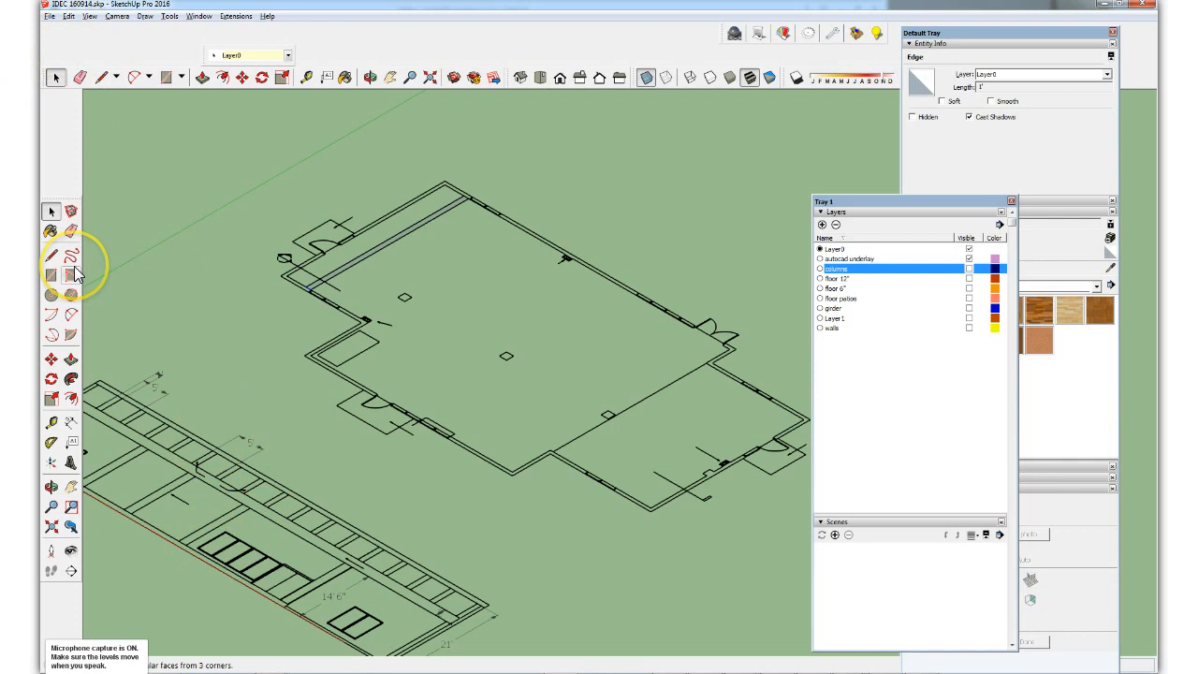
pyautogui.click(71, 422)
pyautogui.click(245, 474)
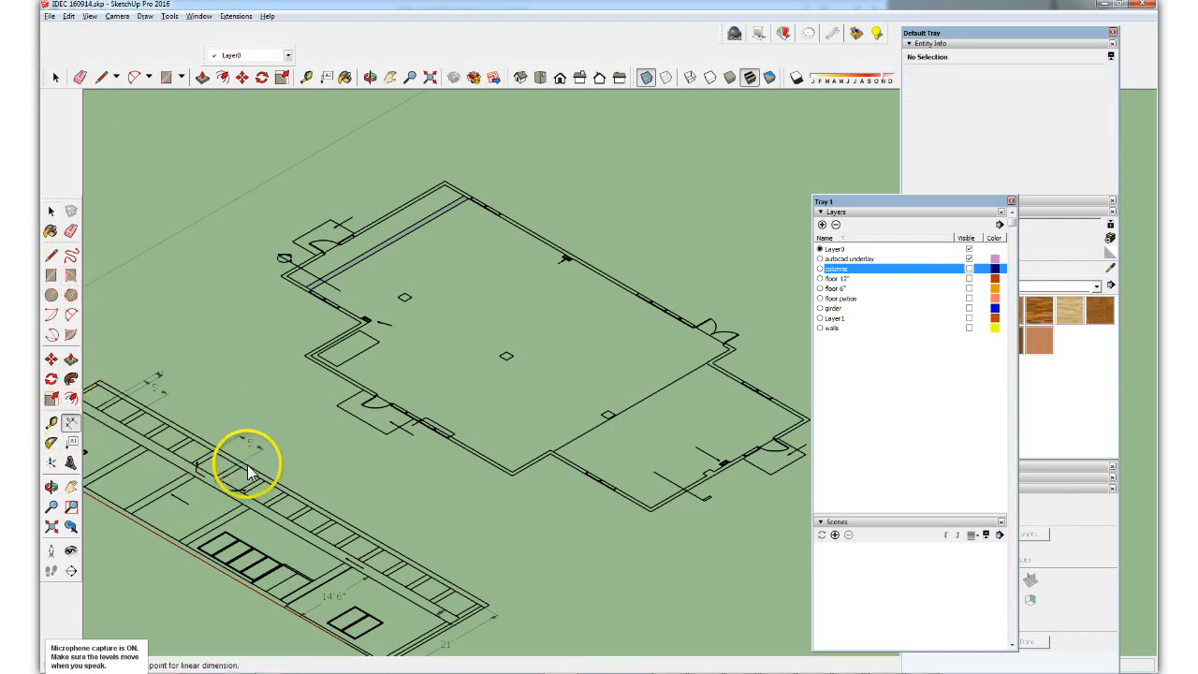
pyautogui.scroll(4, 248, 472)
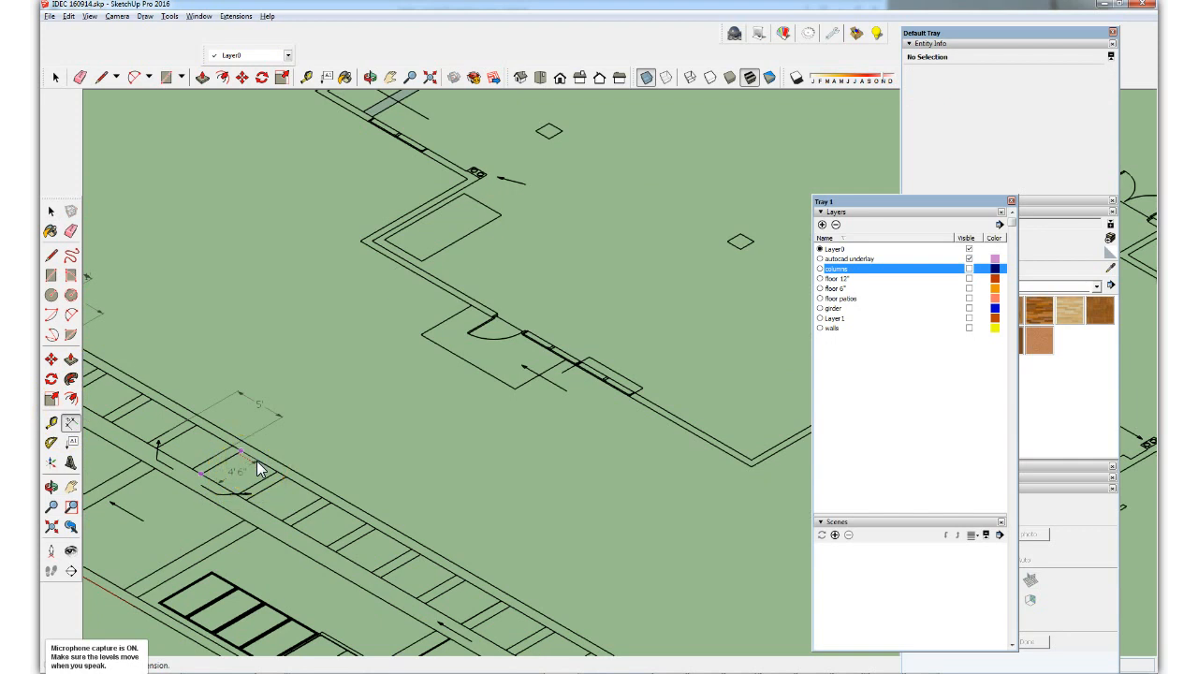
pyautogui.click(254, 471)
pyautogui.click(253, 475)
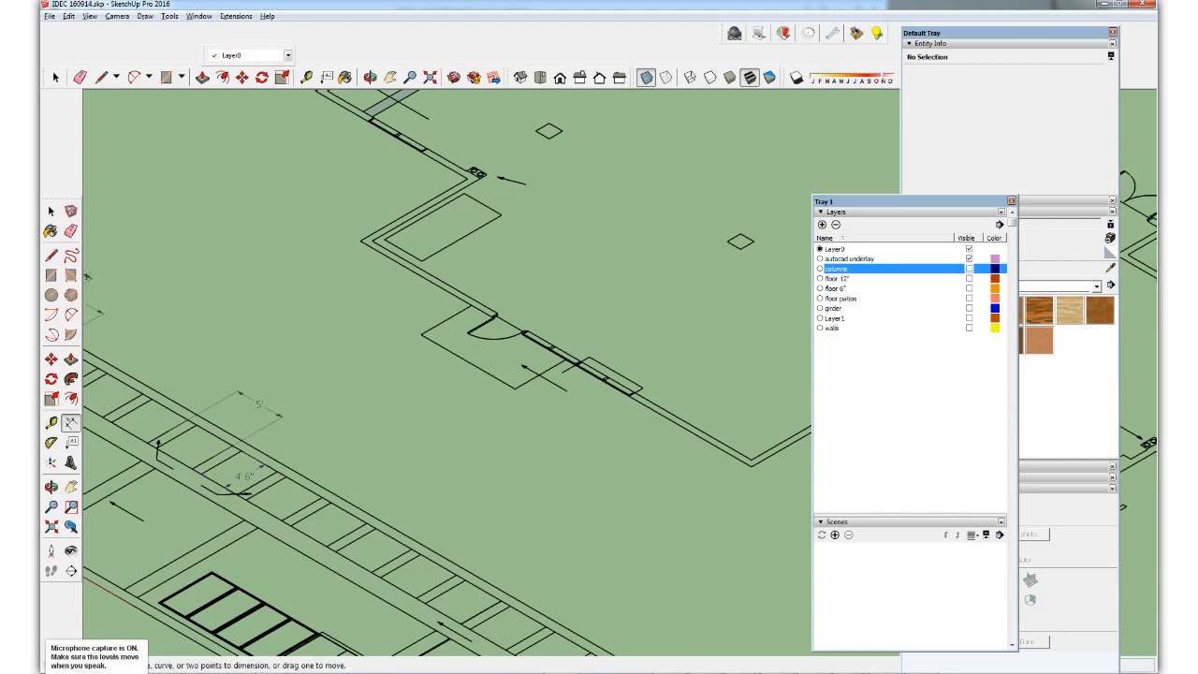
pyautogui.click(53, 211)
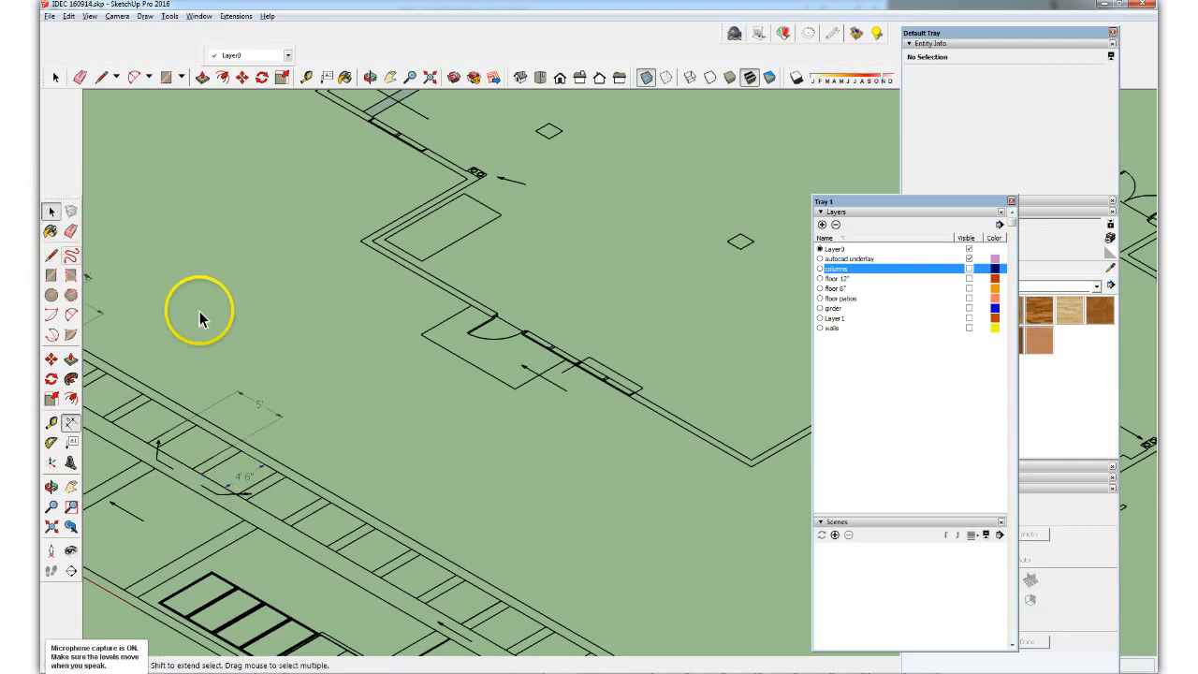
# Step: Push/Pull the long narrow joist rectangle in the floor plan up to a height of 4'6"
pyautogui.scroll(-2, 300, 548)
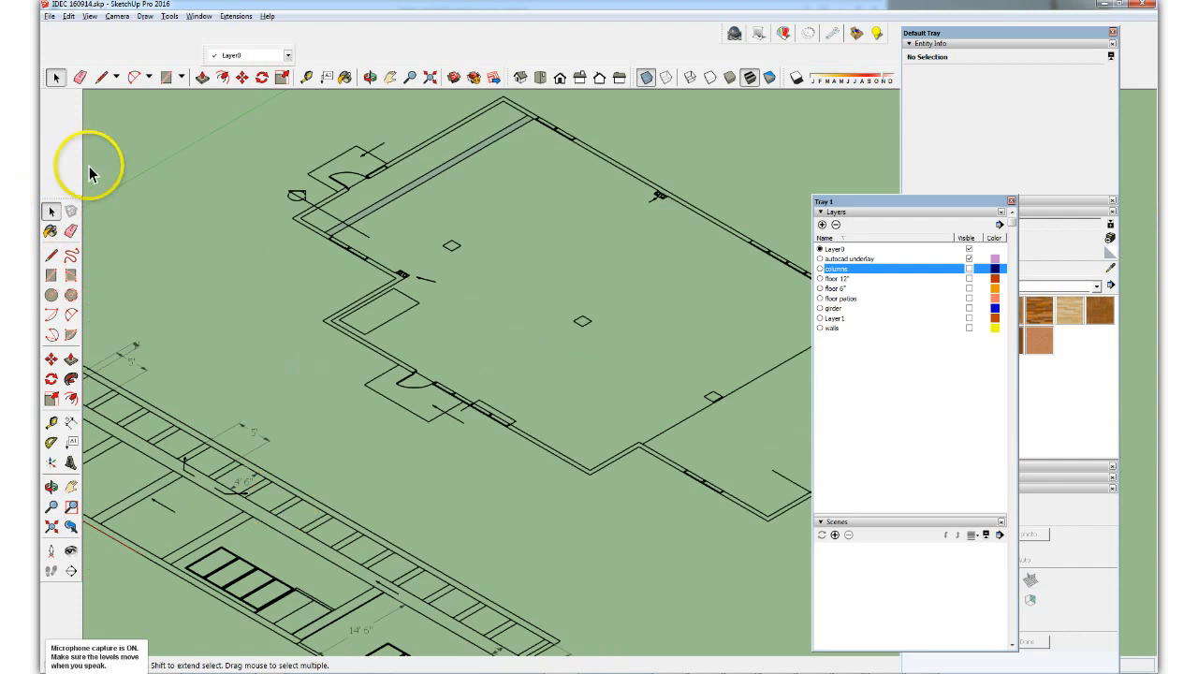
pyautogui.click(426, 187)
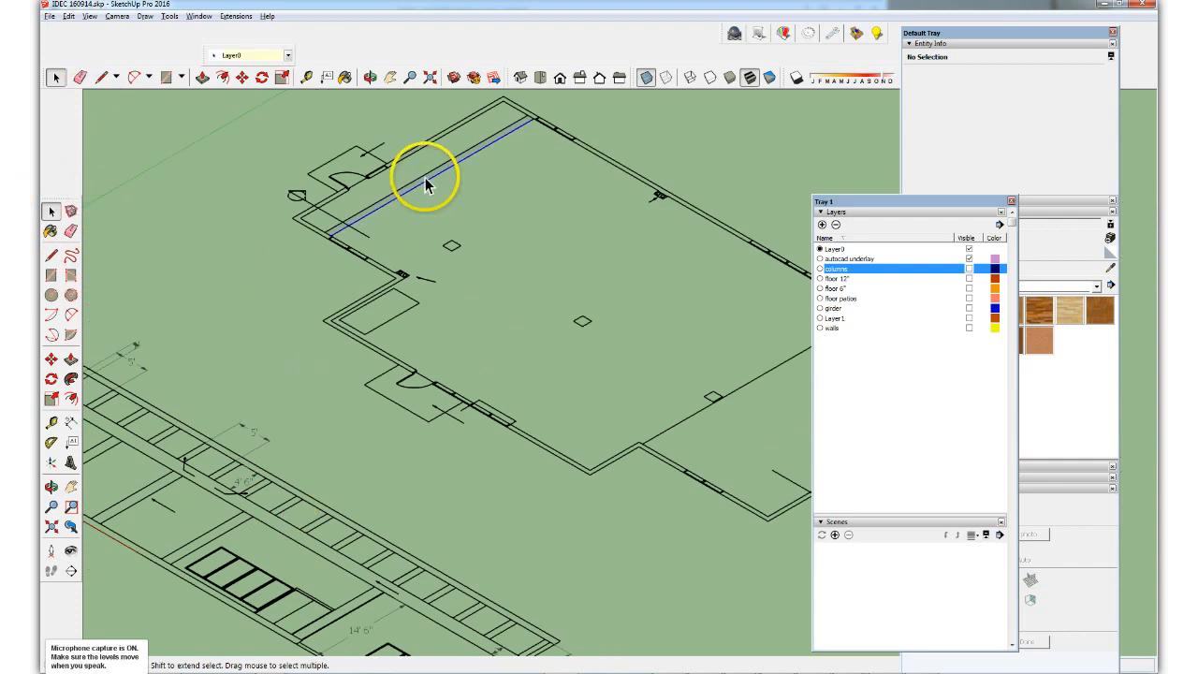
pyautogui.click(426, 178)
pyautogui.click(427, 183)
pyautogui.scroll(1, 427, 179)
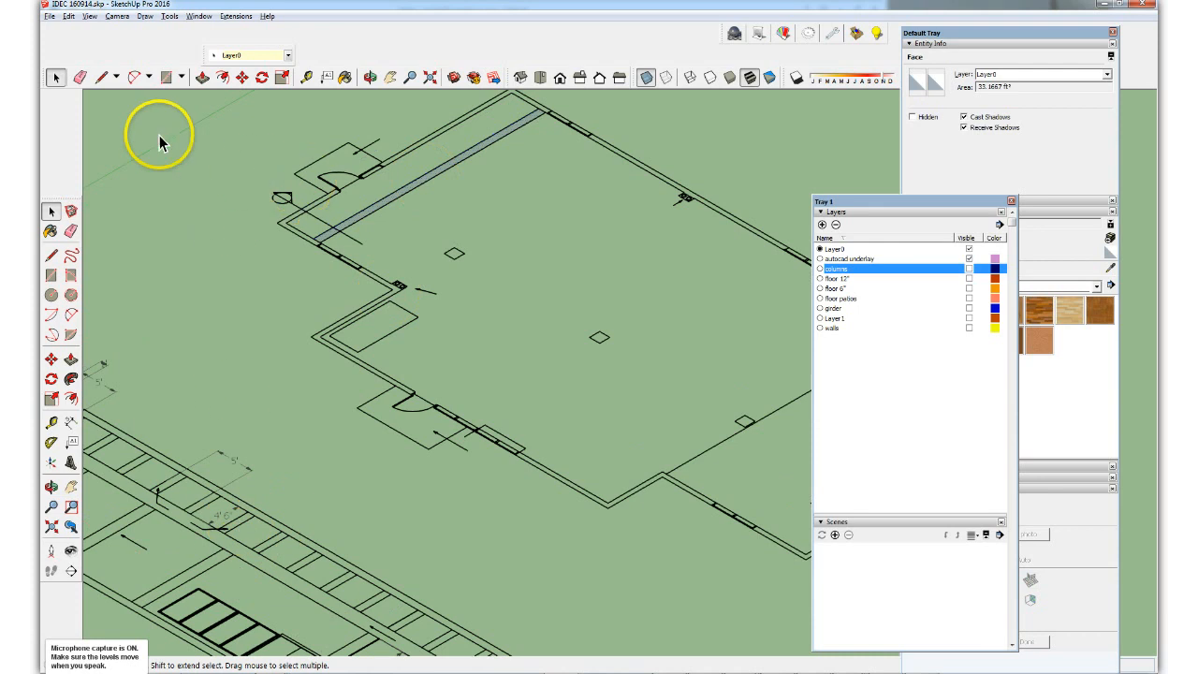
pyautogui.click(202, 76)
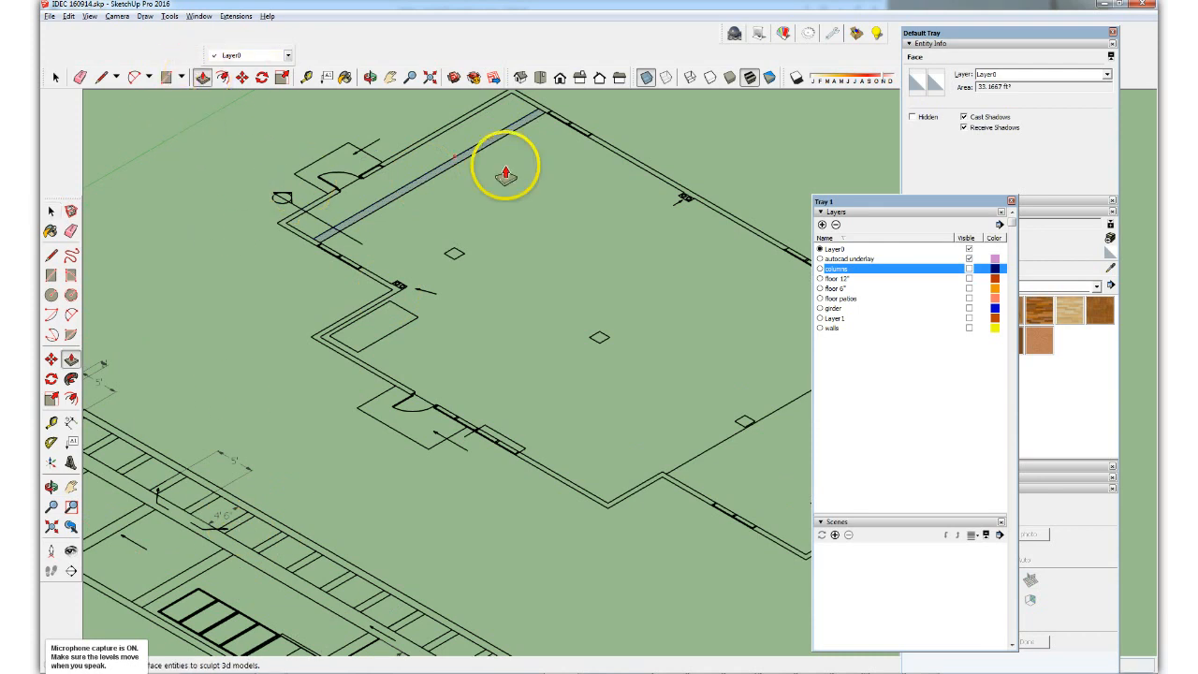
pyautogui.click(444, 175)
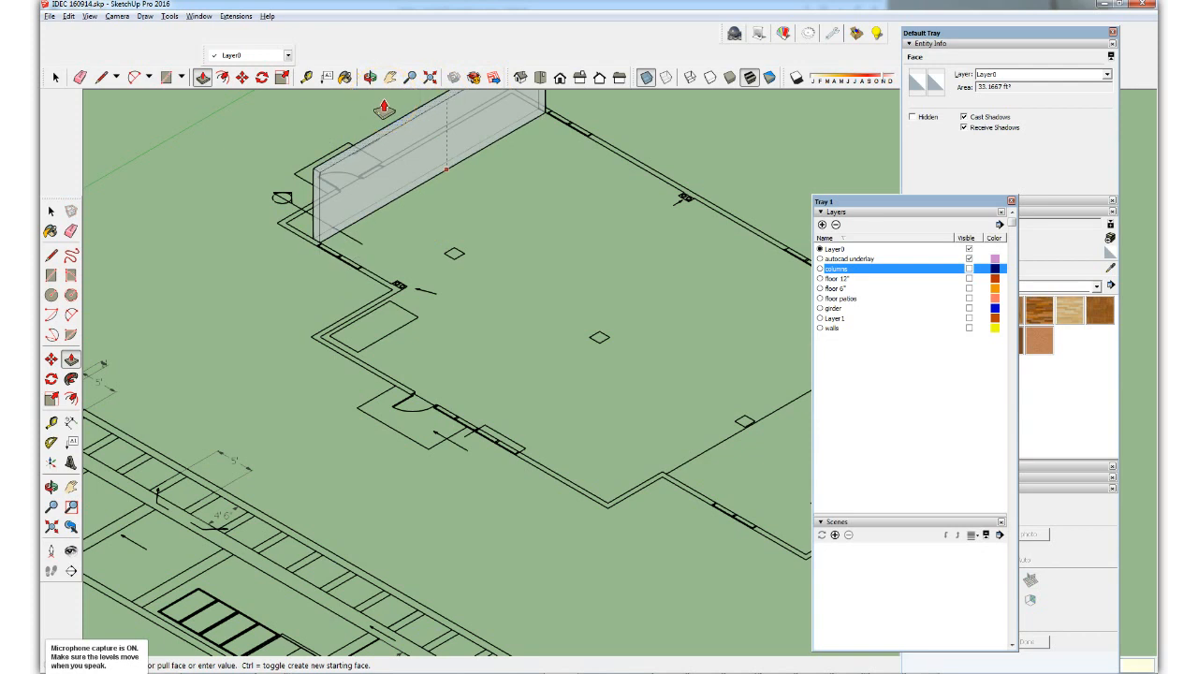
pyautogui.click(384, 110)
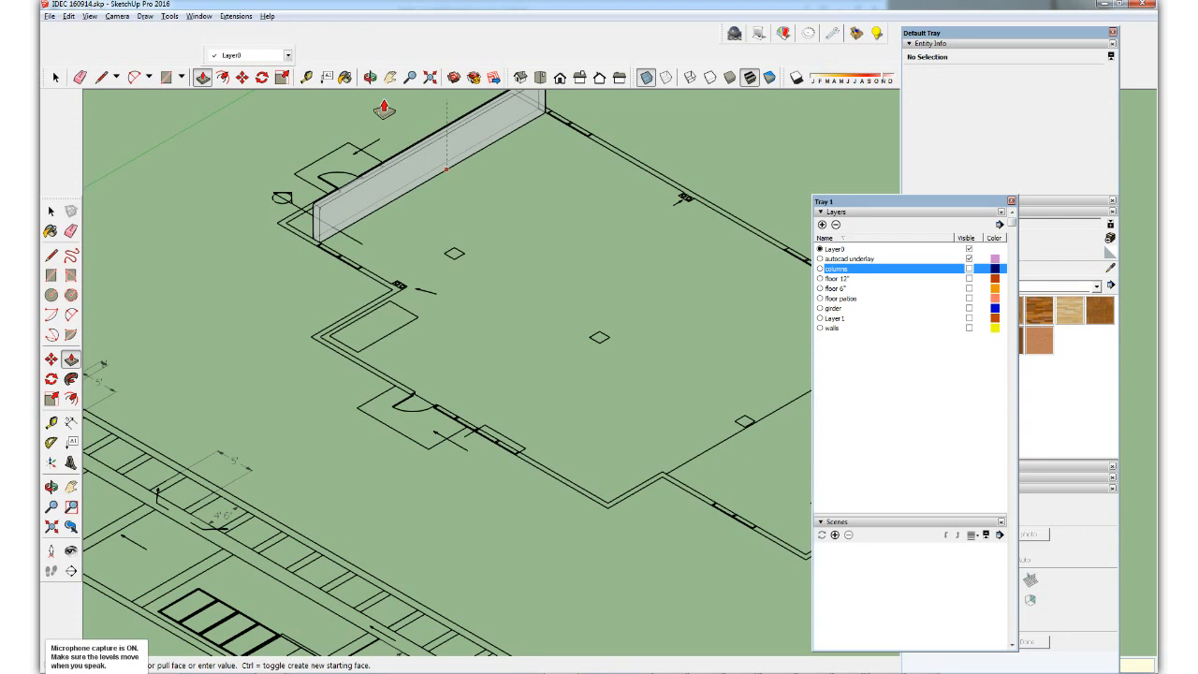
pyautogui.click(84, 64)
pyautogui.click(53, 75)
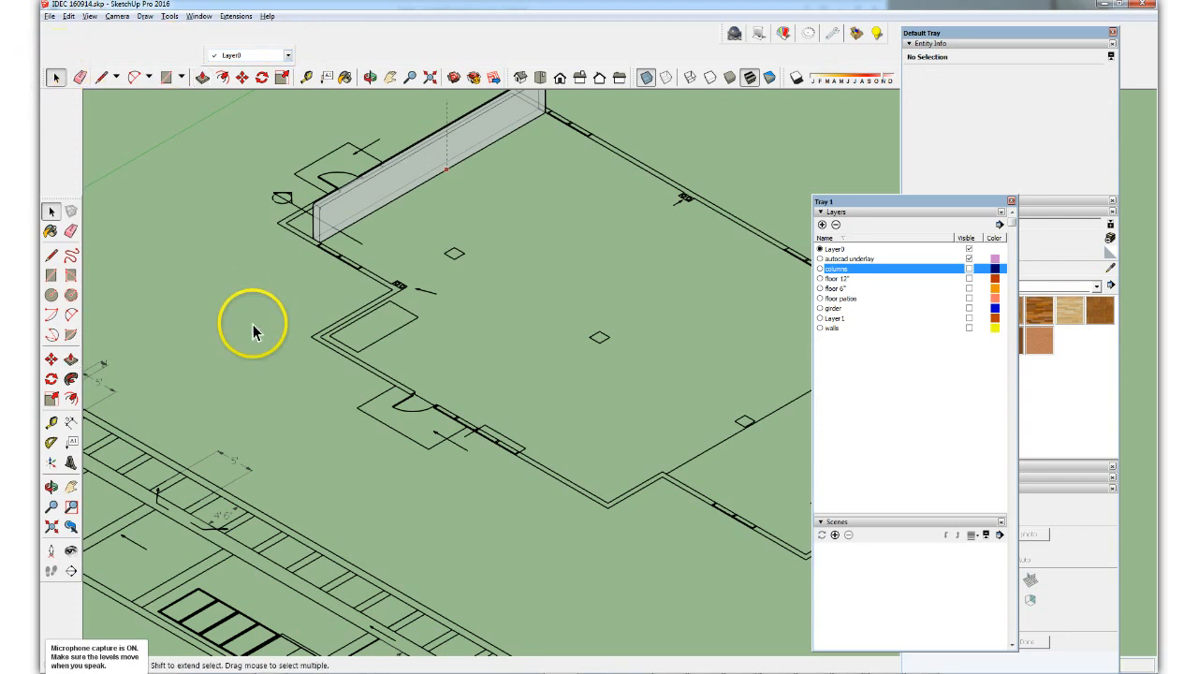
# Step: Make the whole extruded joist into a component named "Truss 1", replacing the selected geometry
pyautogui.scroll(-2, 254, 328)
pyautogui.scroll(-2, 292, 217)
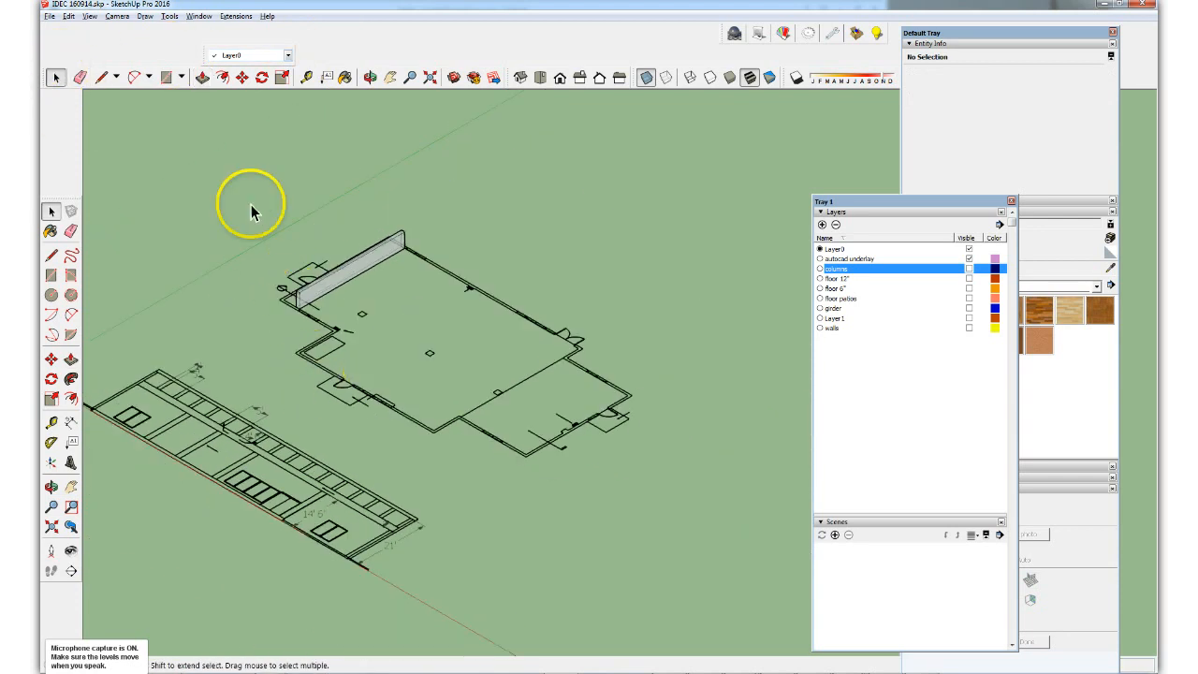
pyautogui.scroll(3, 272, 194)
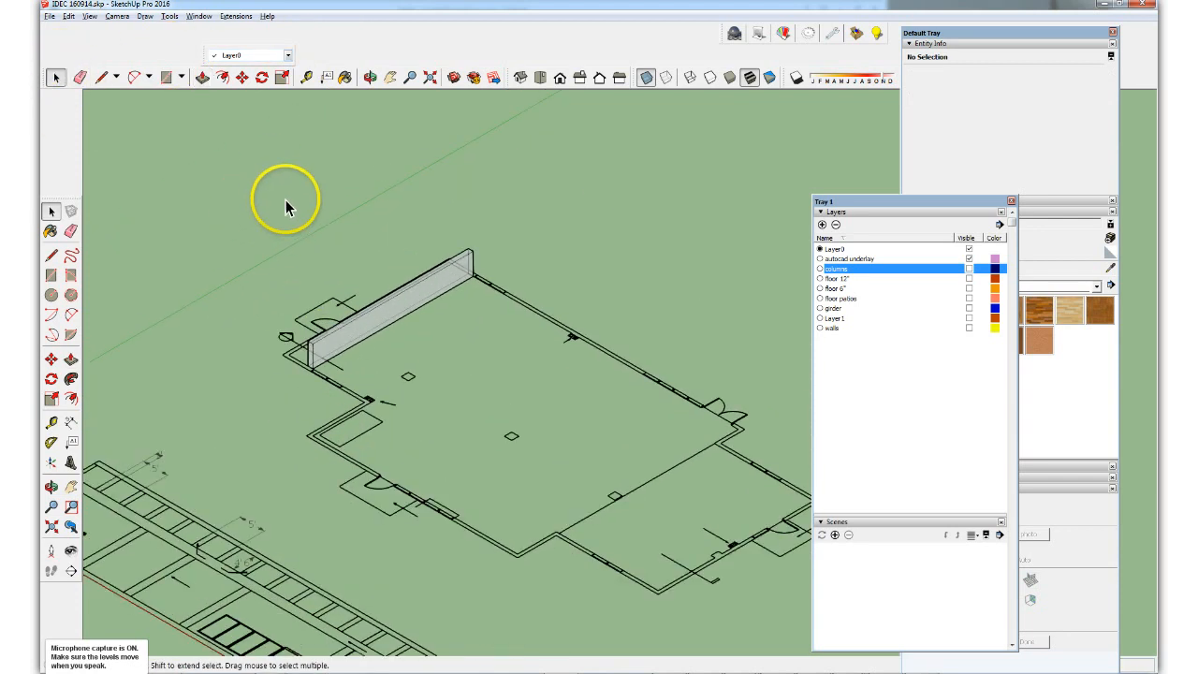
pyautogui.moveTo(248, 155); pyautogui.dragTo(518, 386)
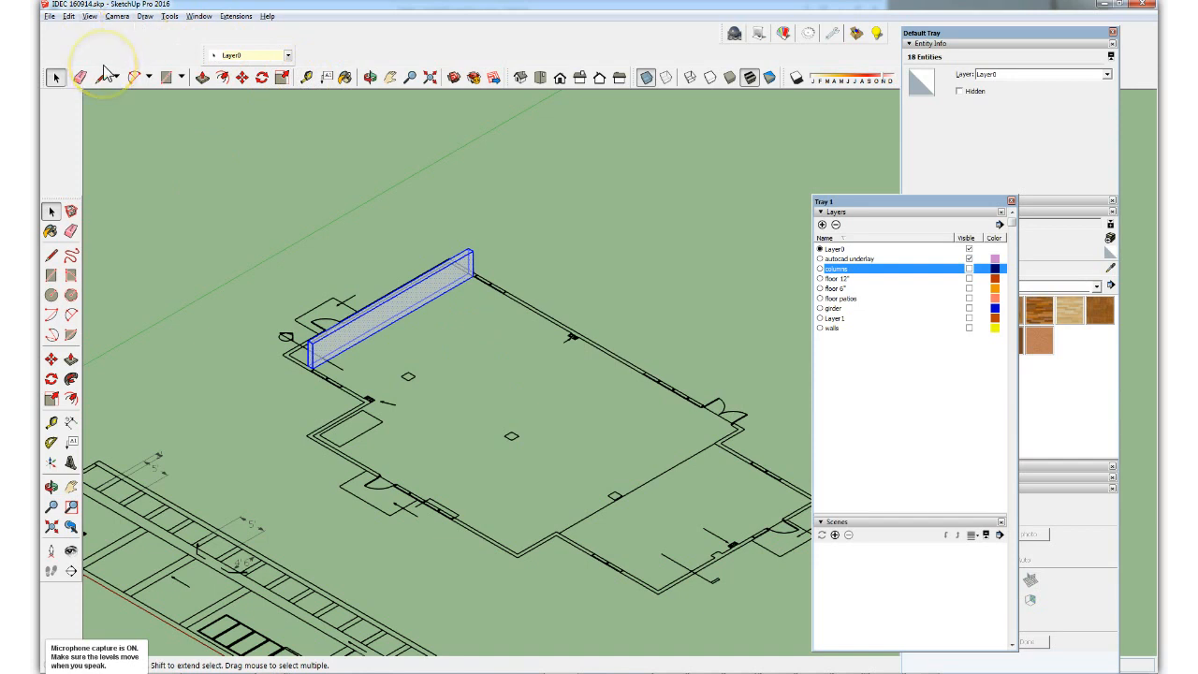
pyautogui.click(69, 17)
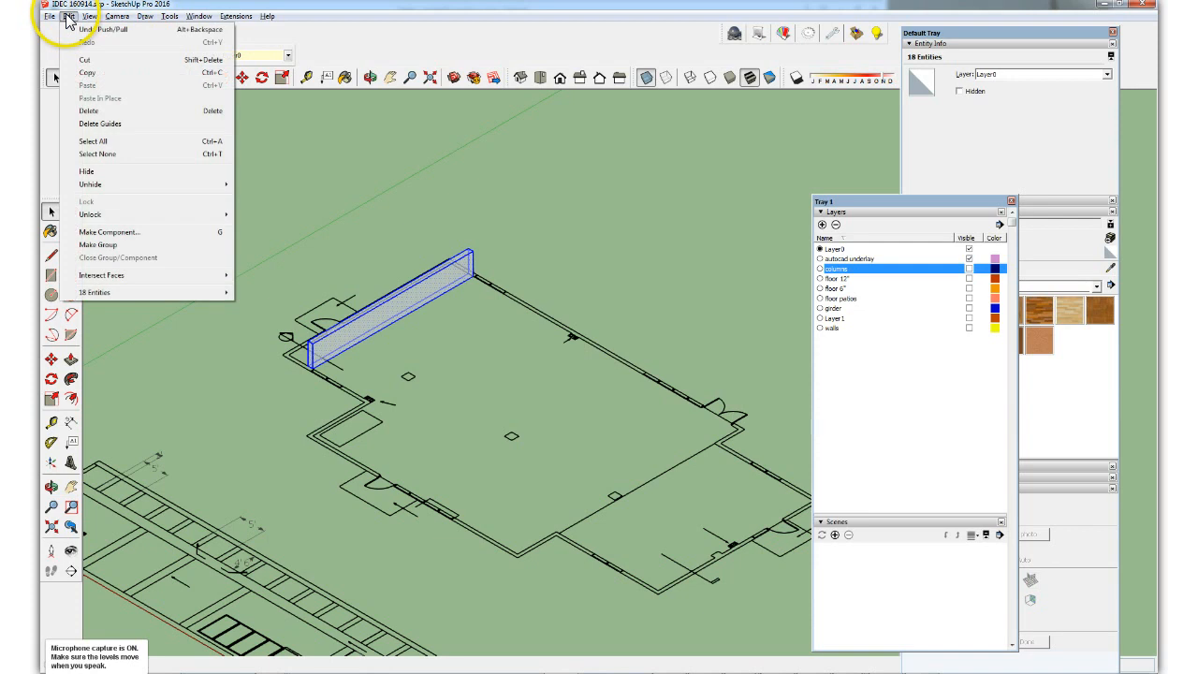
pyautogui.click(118, 233)
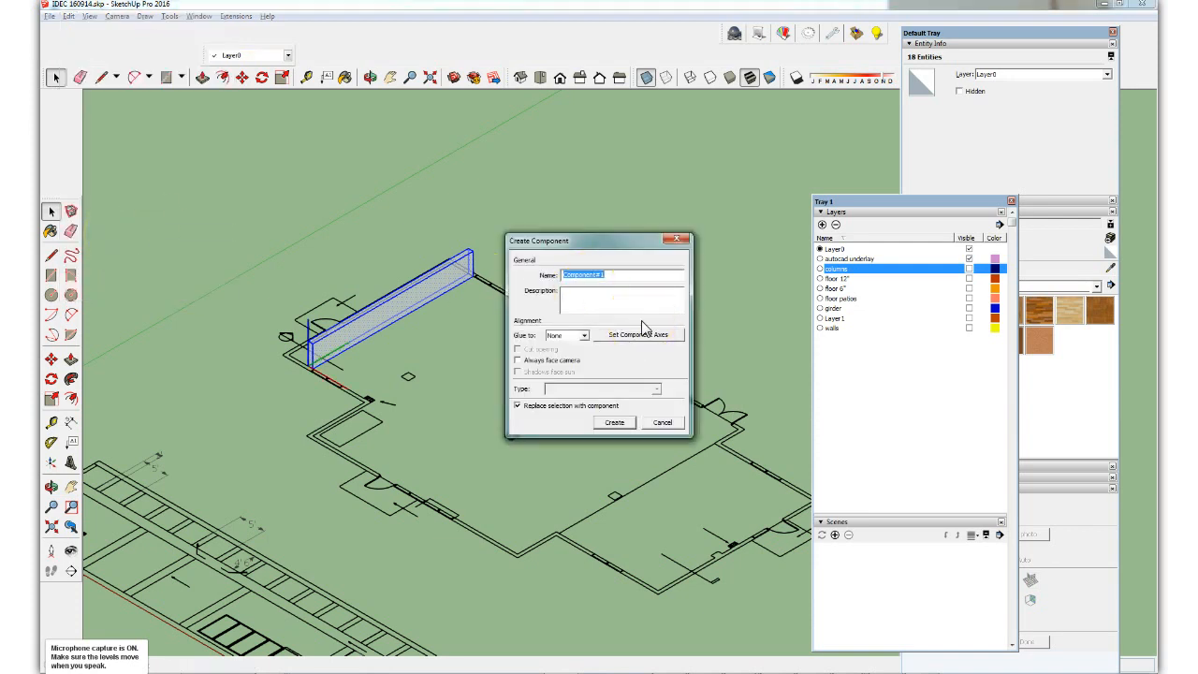
pyautogui.write('Th')
pyautogui.write('uss 1')
pyautogui.click(615, 423)
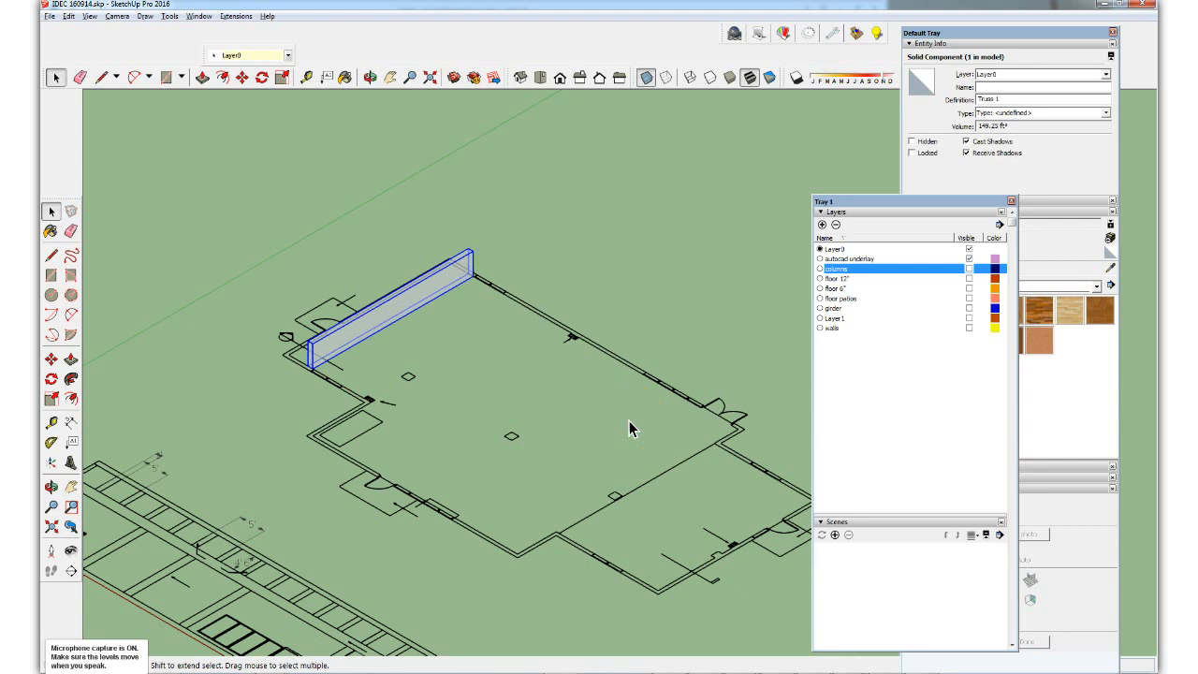